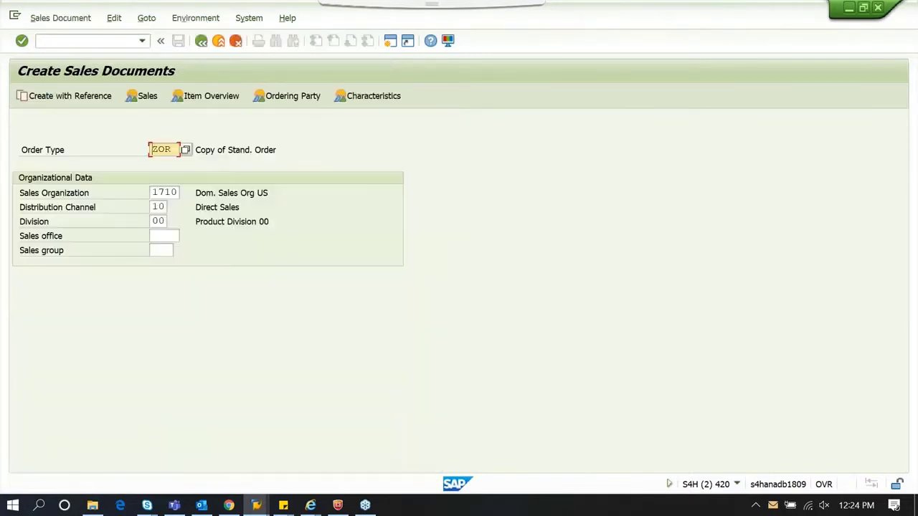
# Step: Create a ZOR sales order by copying an existing order as reference, accepting complete delivery in the availability check
pyautogui.click(99, 98)
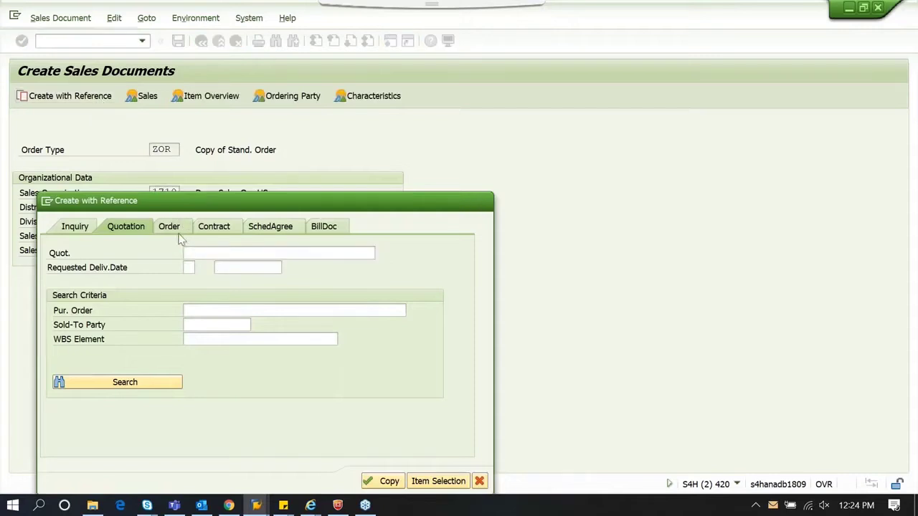
pyautogui.click(170, 228)
pyautogui.click(203, 253)
pyautogui.click(209, 265)
pyautogui.click(370, 478)
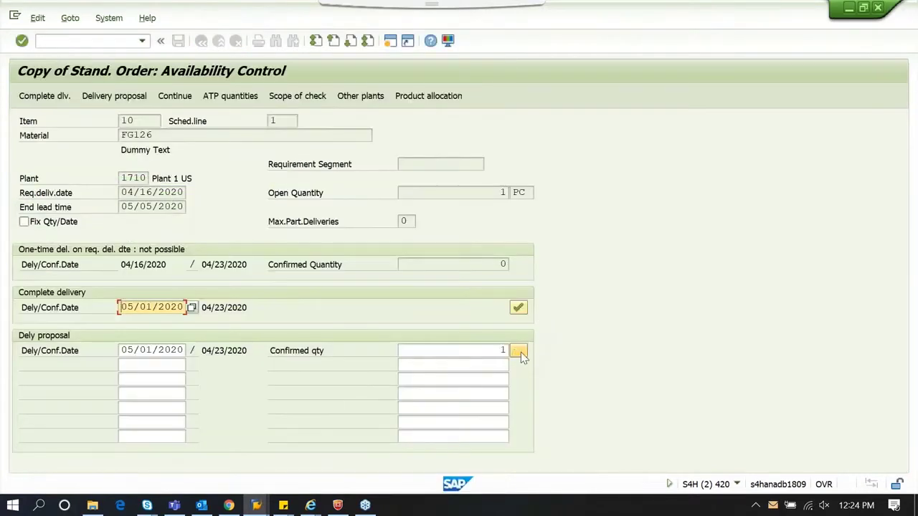
pyautogui.click(40, 96)
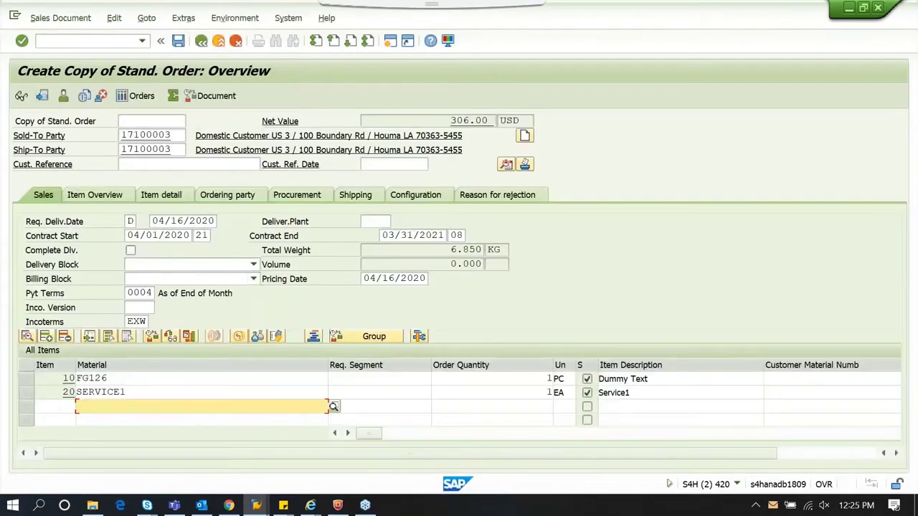
# Step: Set the order's customer reference to Demo_RAR_CO-PA_Test03
pyautogui.click(149, 167)
pyautogui.click(169, 175)
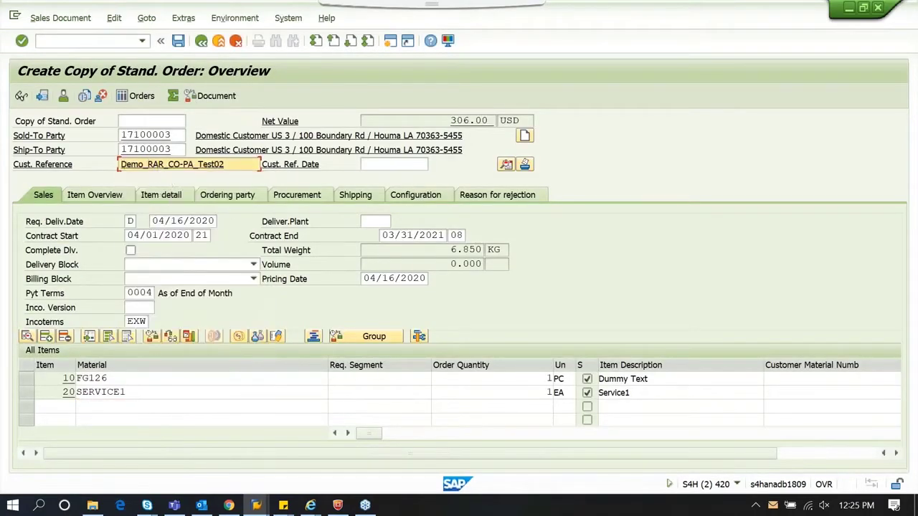
pyautogui.click(433, 378)
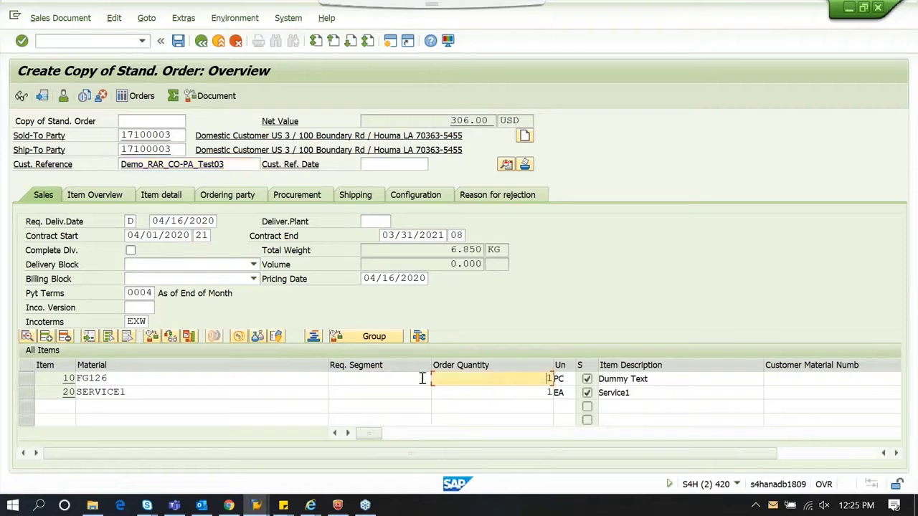
# Step: Examine the pricing conditions of item FG126, including its price, material discount and SSP (Hardware)
pyautogui.click(173, 380)
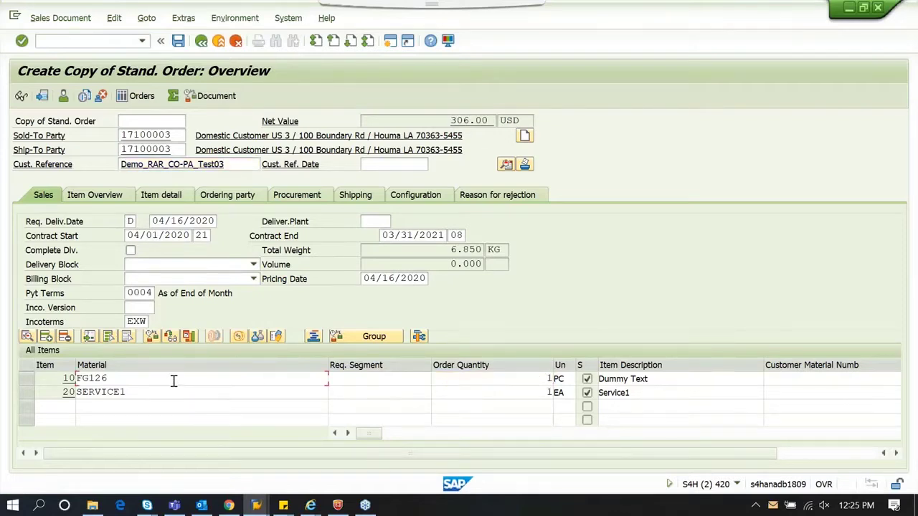
pyautogui.click(172, 392)
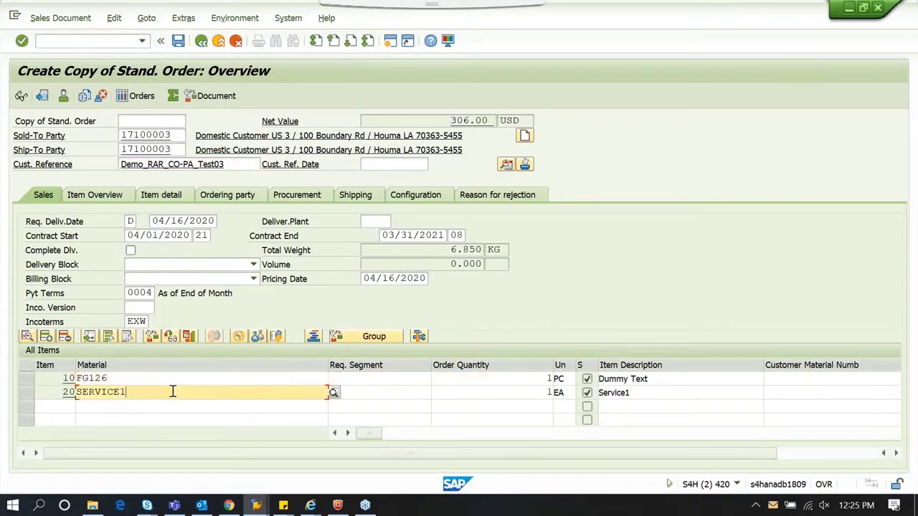
pyautogui.doubleClick(173, 378)
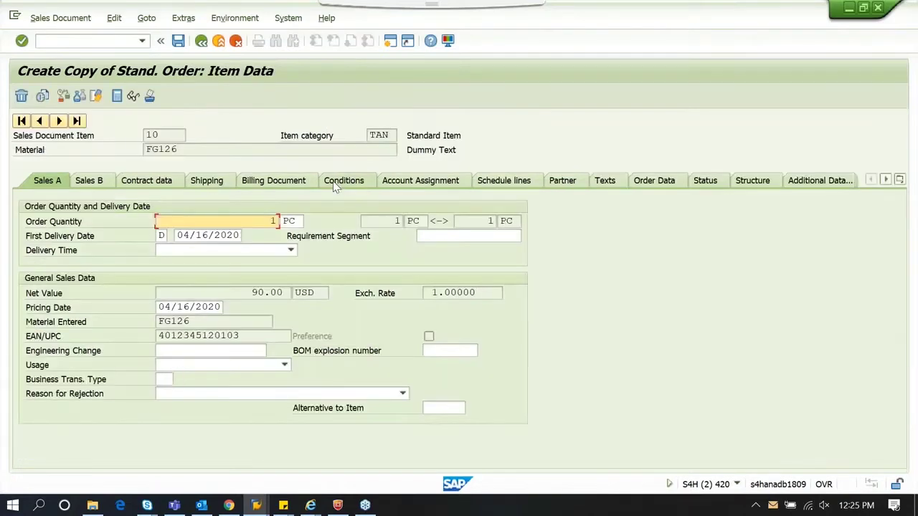
pyautogui.click(337, 182)
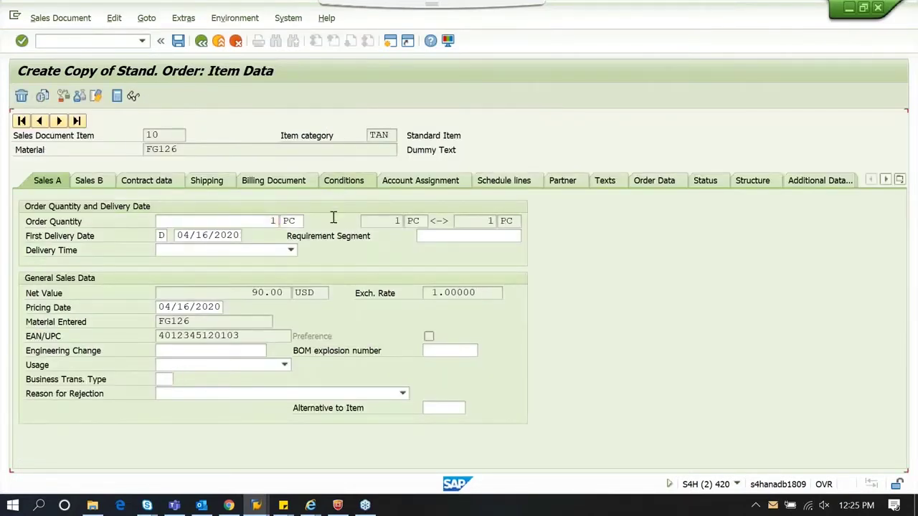
pyautogui.click(250, 292)
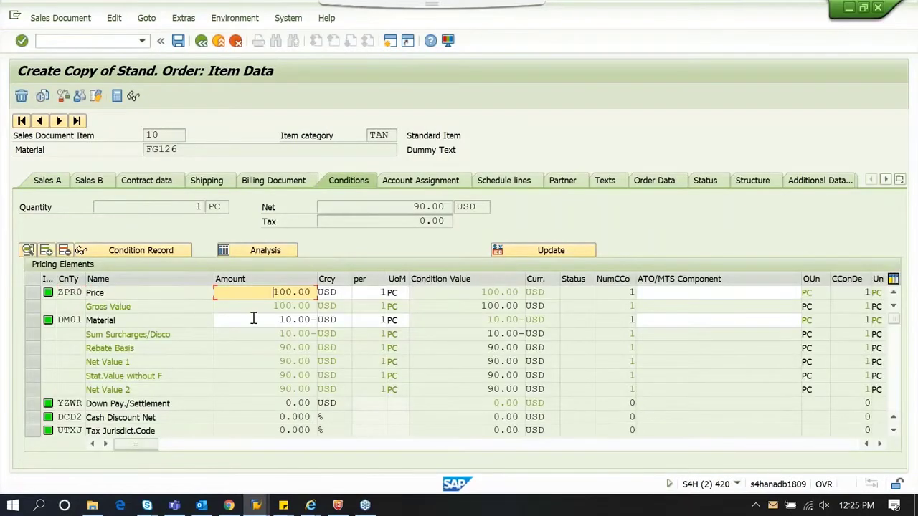
pyautogui.click(253, 320)
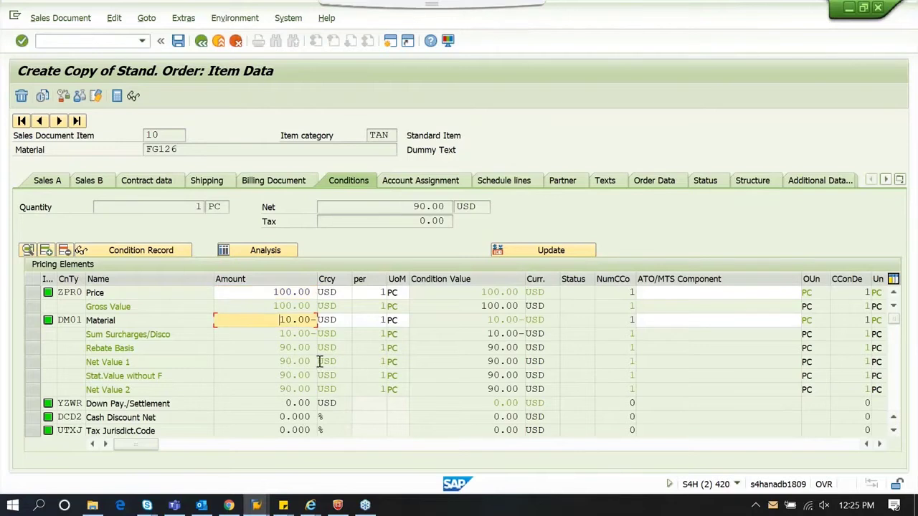
pyautogui.click(893, 387)
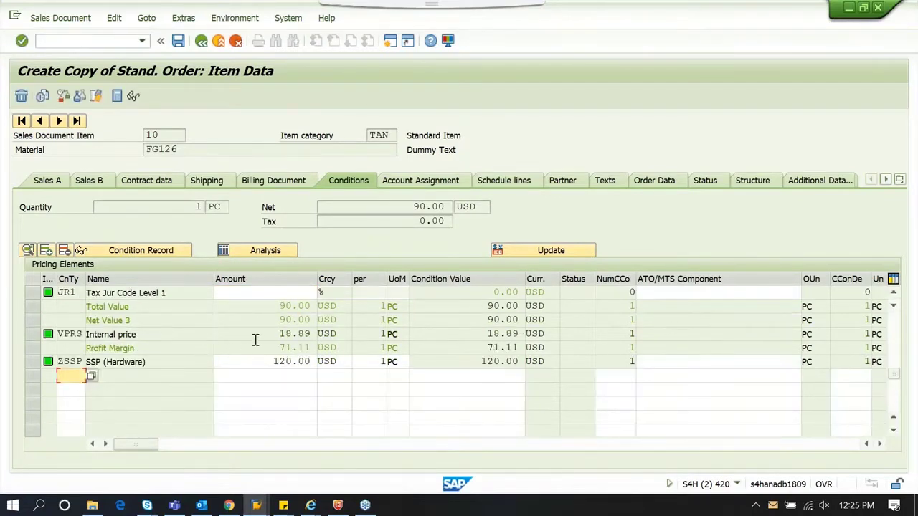
pyautogui.click(252, 363)
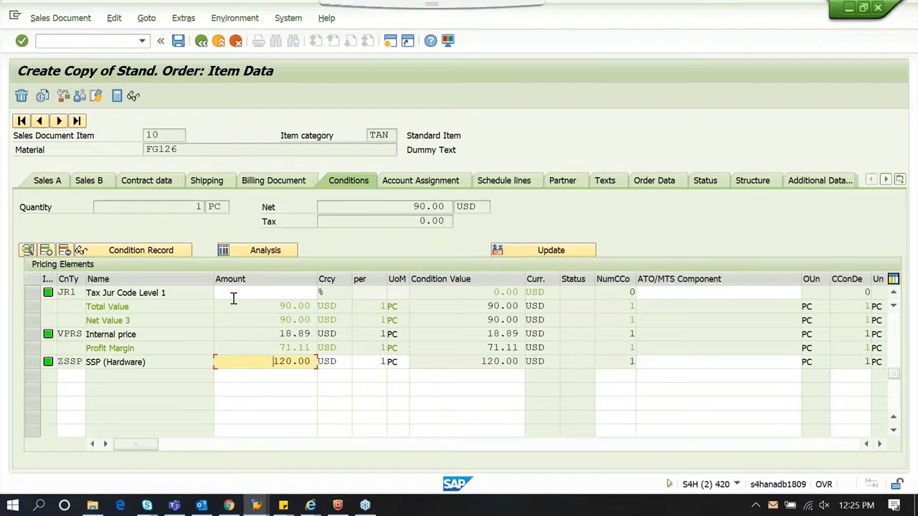
# Step: Examine the pricing conditions of item SERVICE1, including its SSP (Subscription), service price and material discount
pyautogui.click(59, 121)
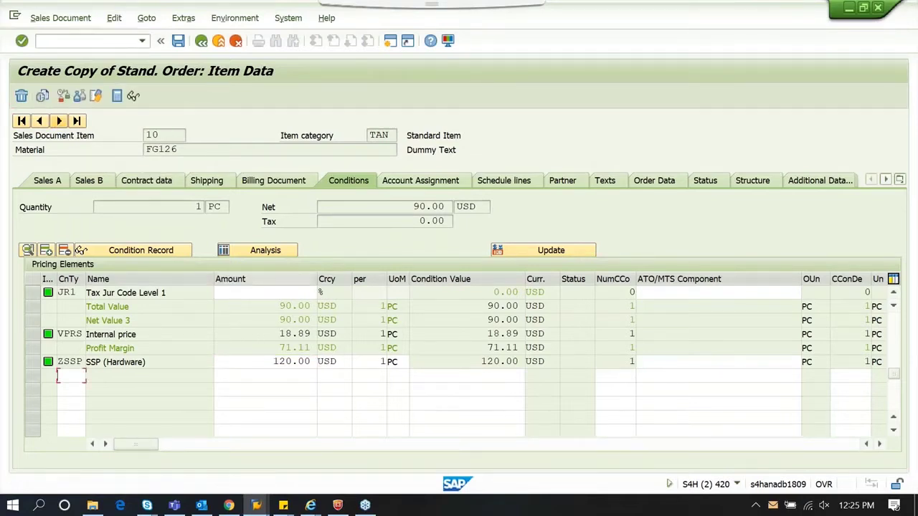
pyautogui.click(255, 334)
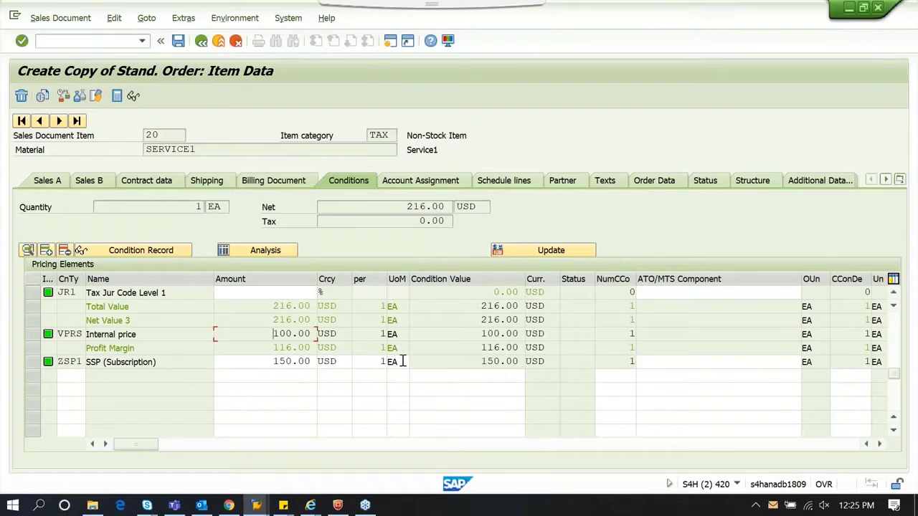
pyautogui.click(264, 365)
pyautogui.click(892, 338)
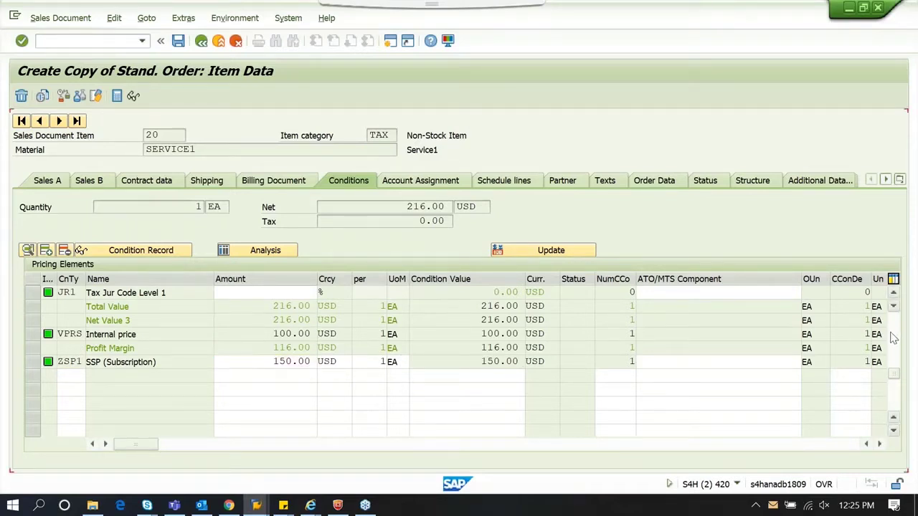
pyautogui.click(264, 293)
pyautogui.click(269, 319)
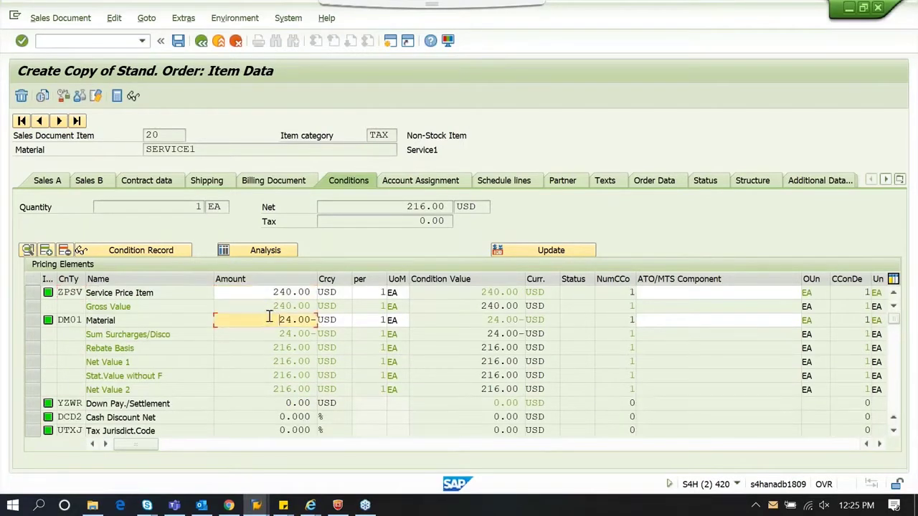
# Step: Check the contract data of item SERVICE1 and save the sales order
pyautogui.click(150, 181)
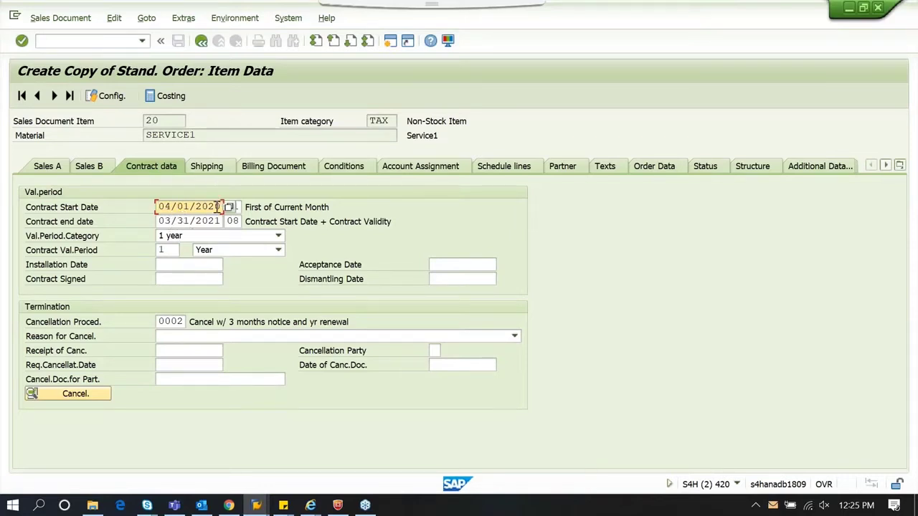
pyautogui.click(201, 42)
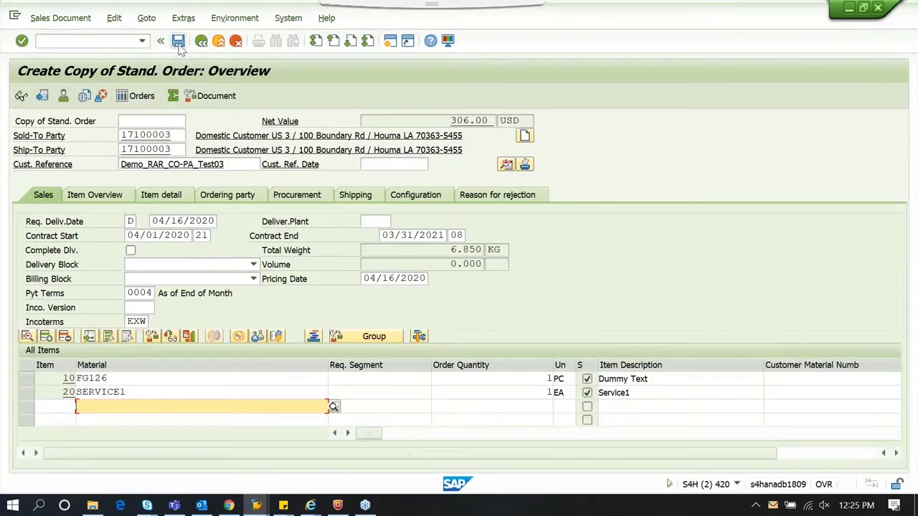
pyautogui.click(178, 41)
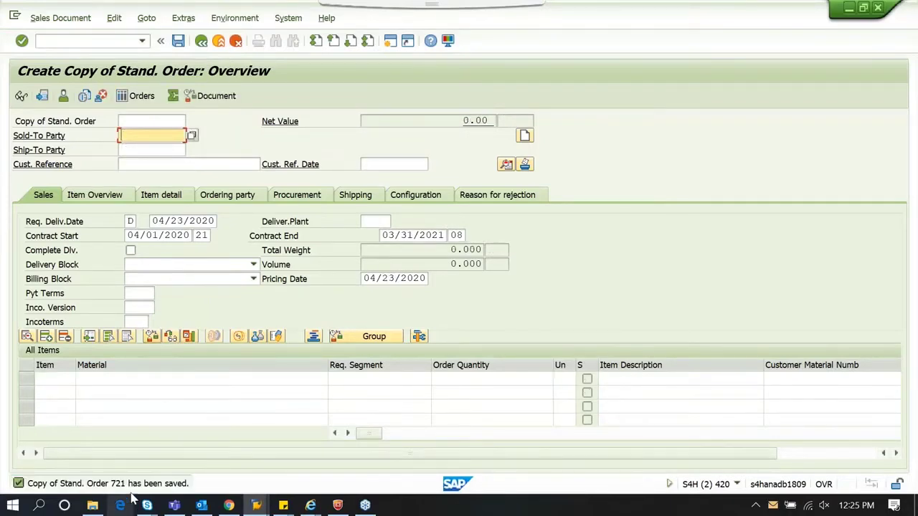
# Step: Switch to the Display of Revenue Accounting Items session and list the items, using the saved sales order's number as Header ID
pyautogui.moveTo(256, 507)
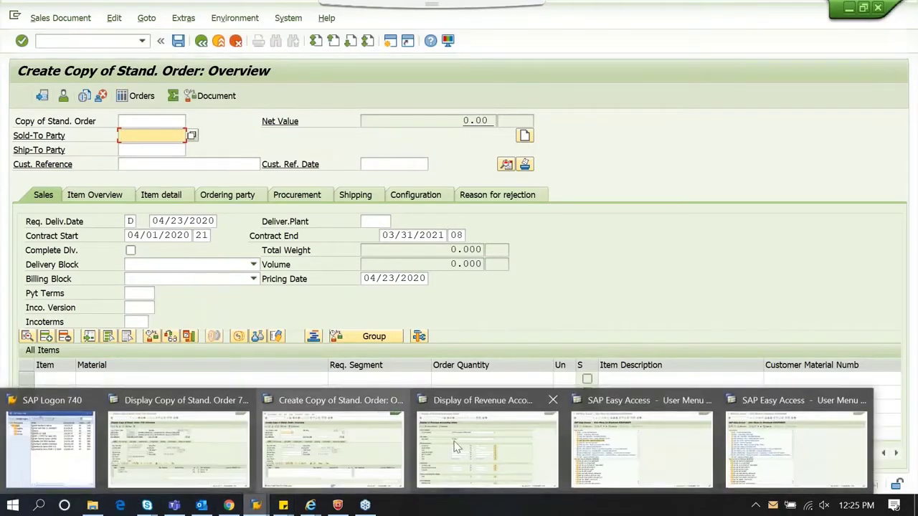
pyautogui.click(476, 441)
pyautogui.click(275, 266)
pyautogui.write('721')
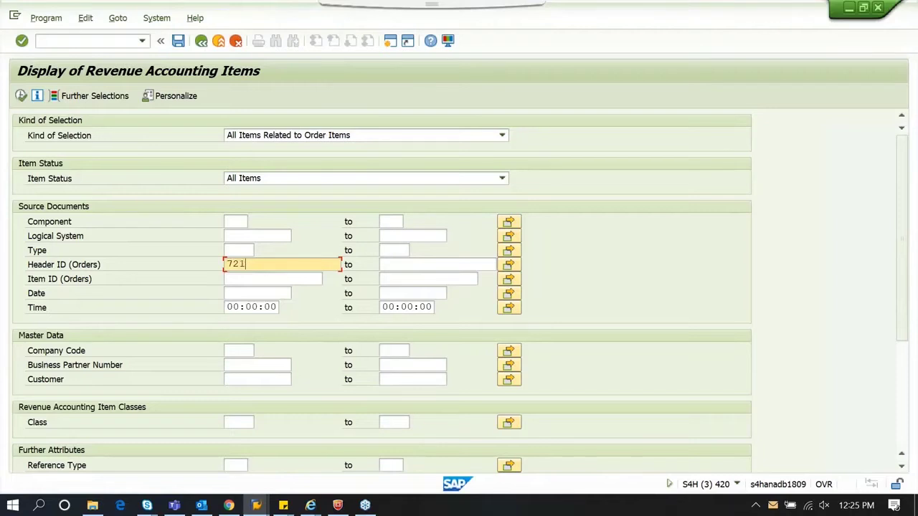
pyautogui.press('F8')
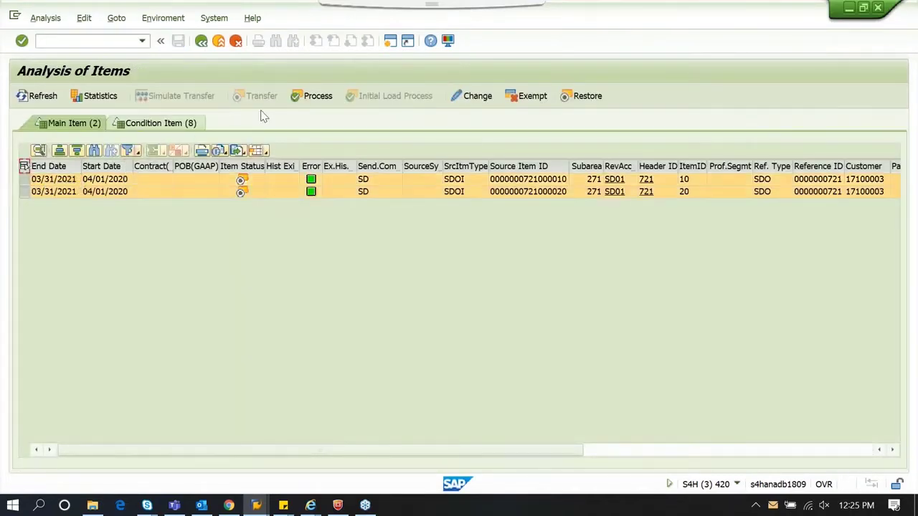
# Step: Process the order's revenue accounting items and open the resulting revenue contract's performance obligation structure
pyautogui.click(315, 96)
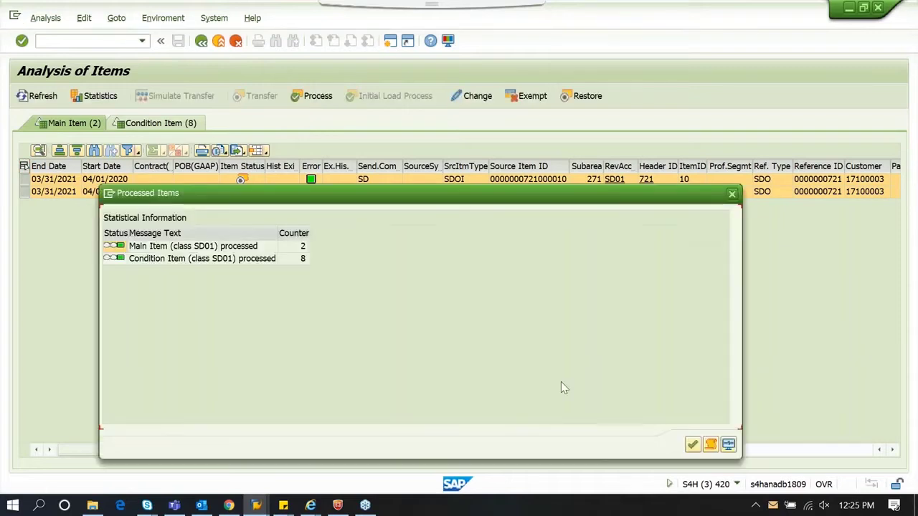
pyautogui.click(692, 446)
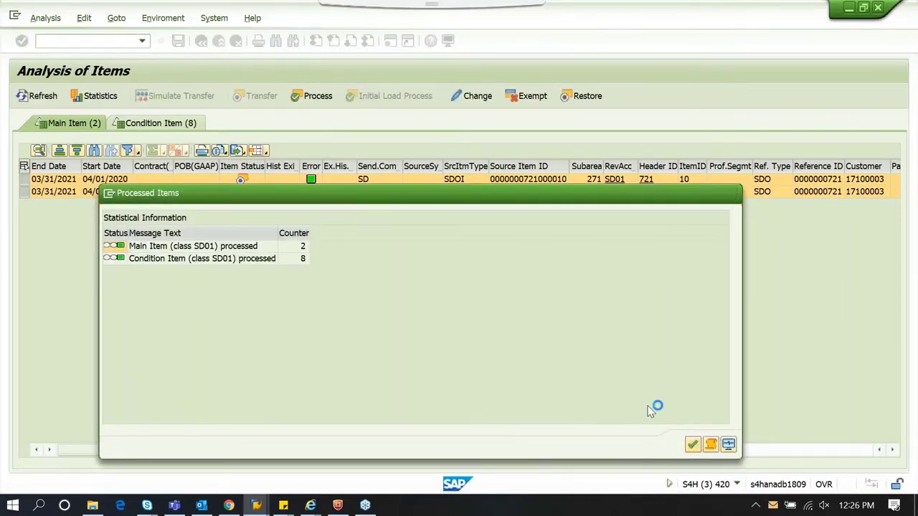
pyautogui.click(158, 194)
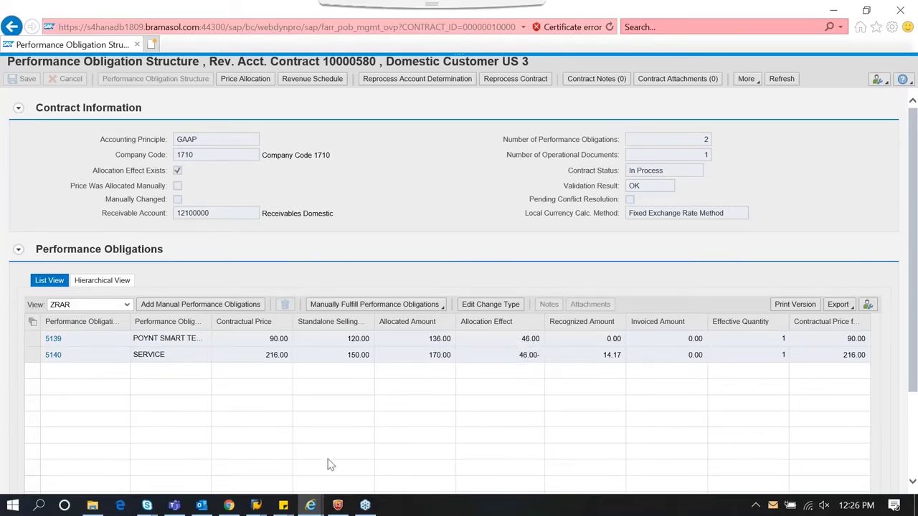
# Step: Return to the sales order session and create an outbound delivery for the saved order
pyautogui.moveTo(256, 505)
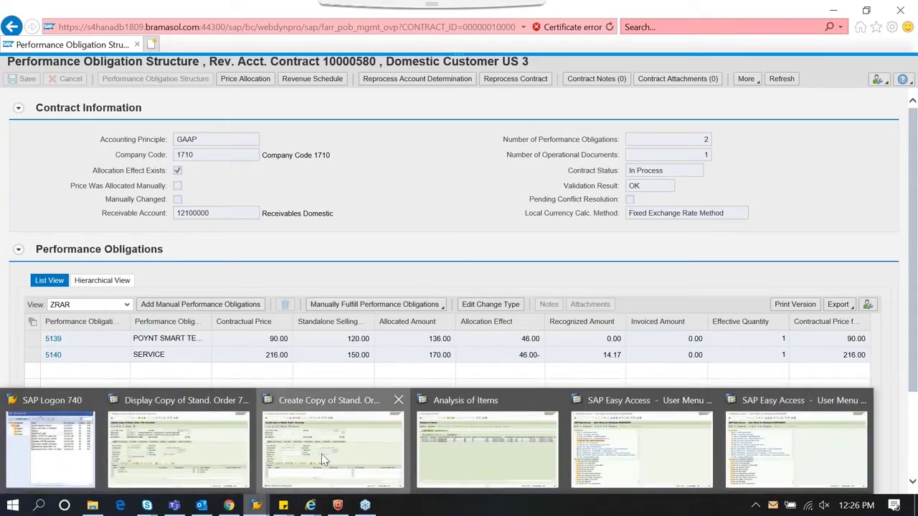
pyautogui.click(321, 459)
pyautogui.click(60, 18)
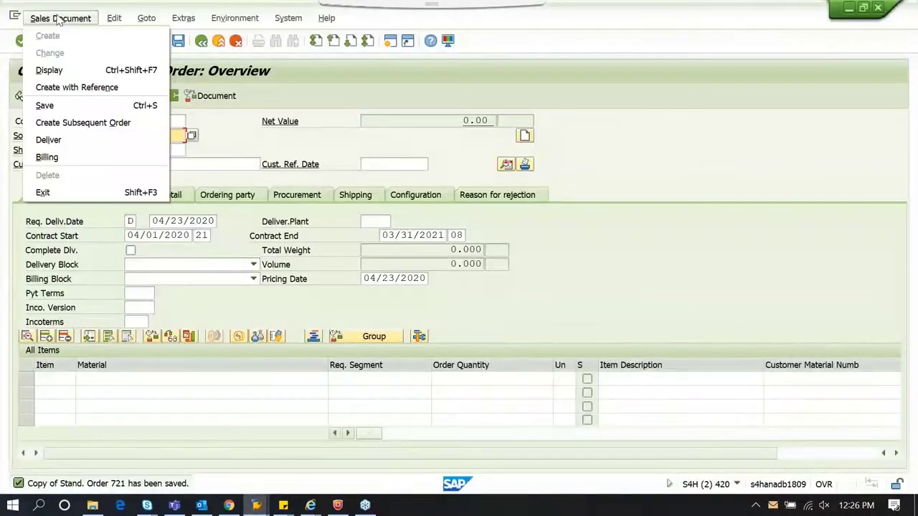
pyautogui.click(71, 136)
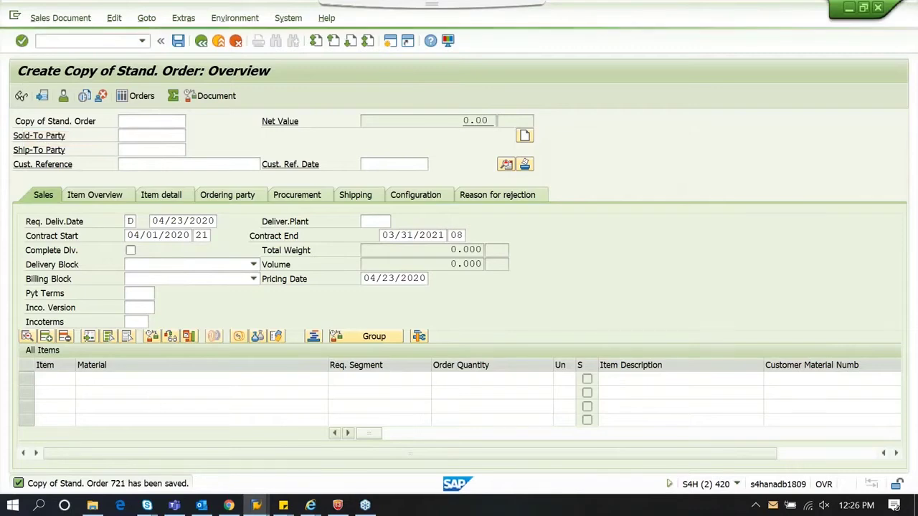
pyautogui.press('Return')
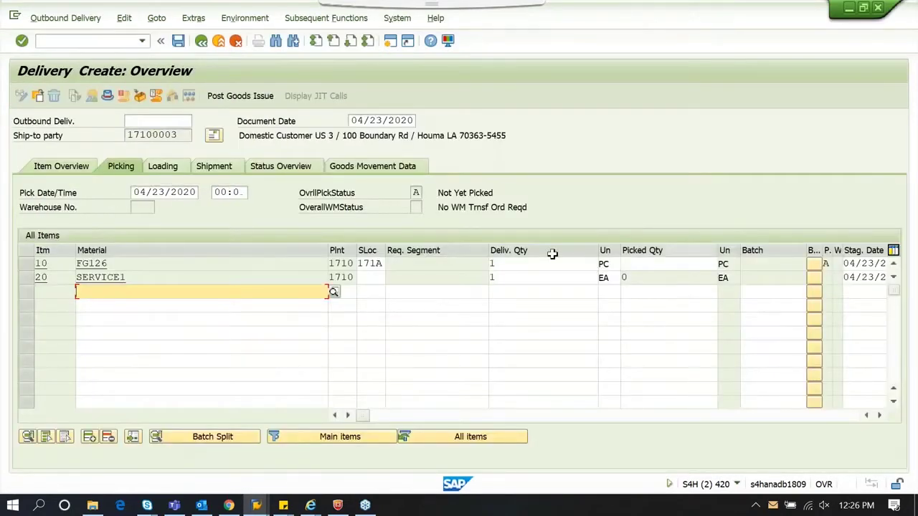
# Step: Set the picked quantity of FG126 to 1 PC in the delivery's picking data
pyautogui.click(165, 167)
pyautogui.click(127, 167)
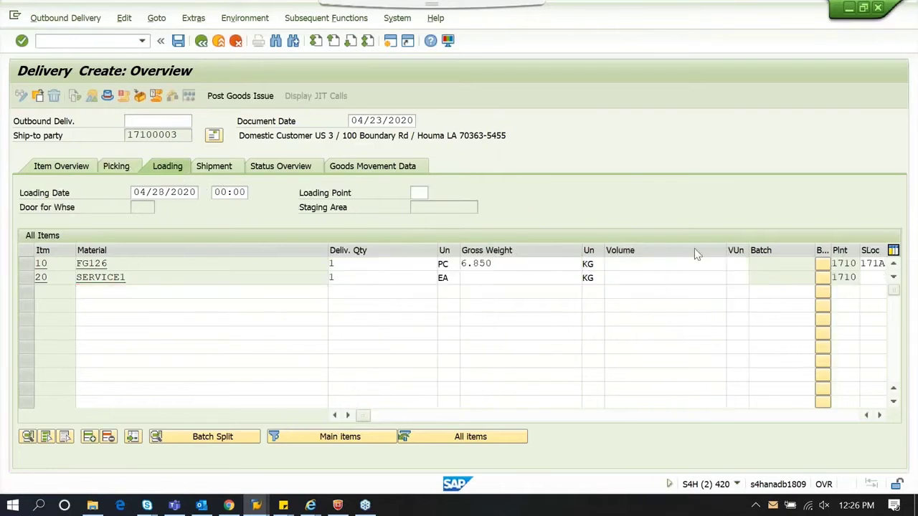
pyautogui.click(686, 265)
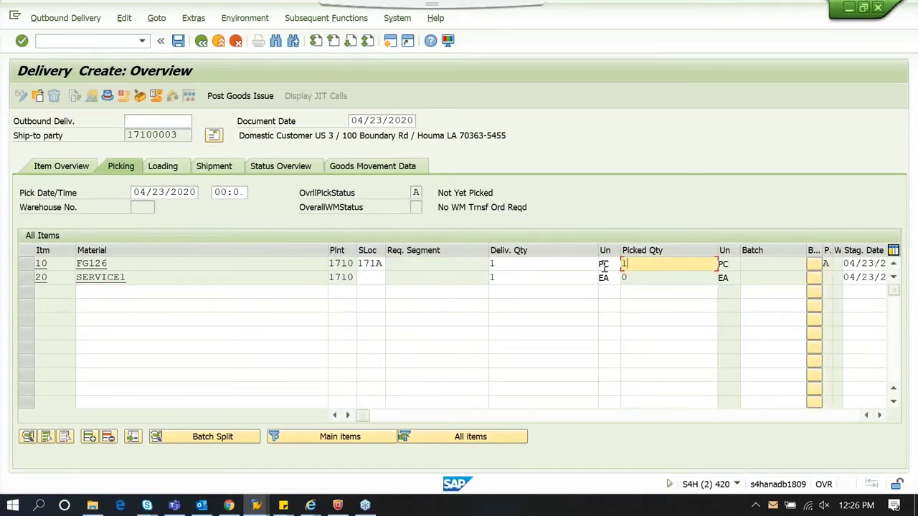
pyautogui.press('Return')
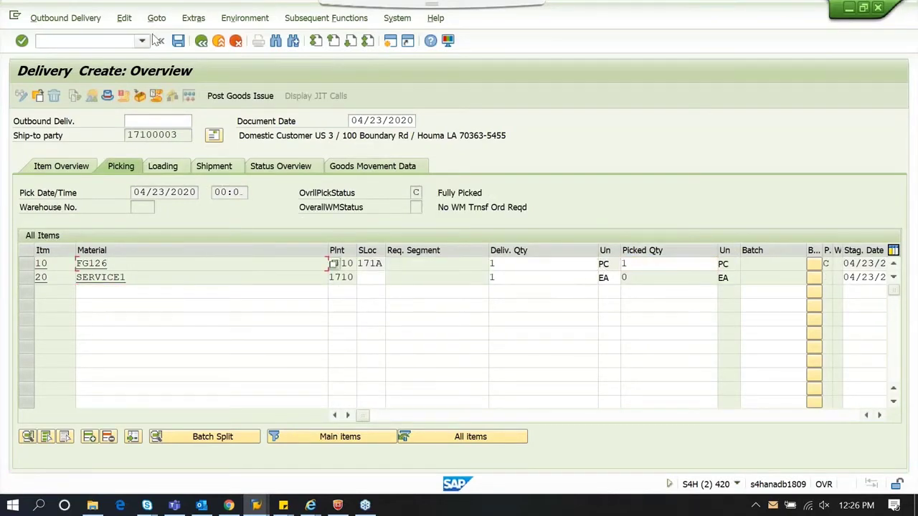
# Step: Assign serial number 259 to delivery item 10, FG126, and post the goods issue for the outbound delivery
pyautogui.click(192, 17)
pyautogui.click(215, 70)
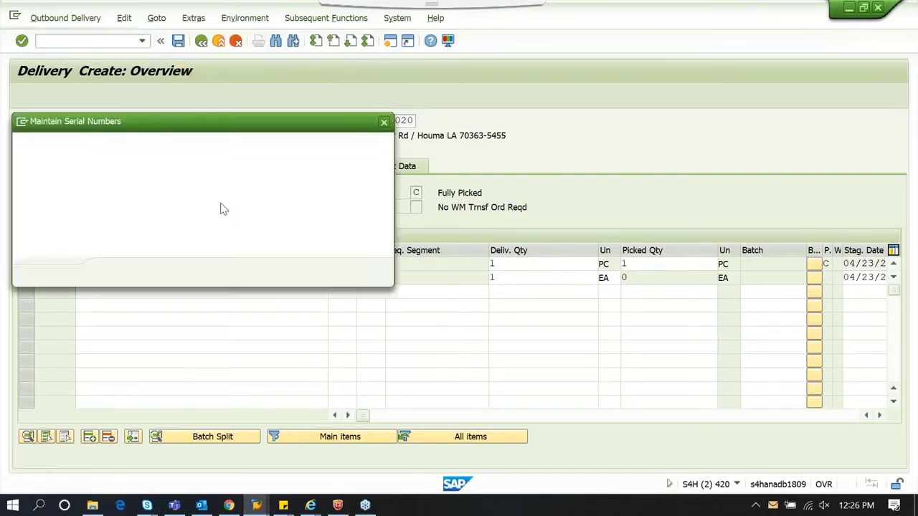
pyautogui.write('259')
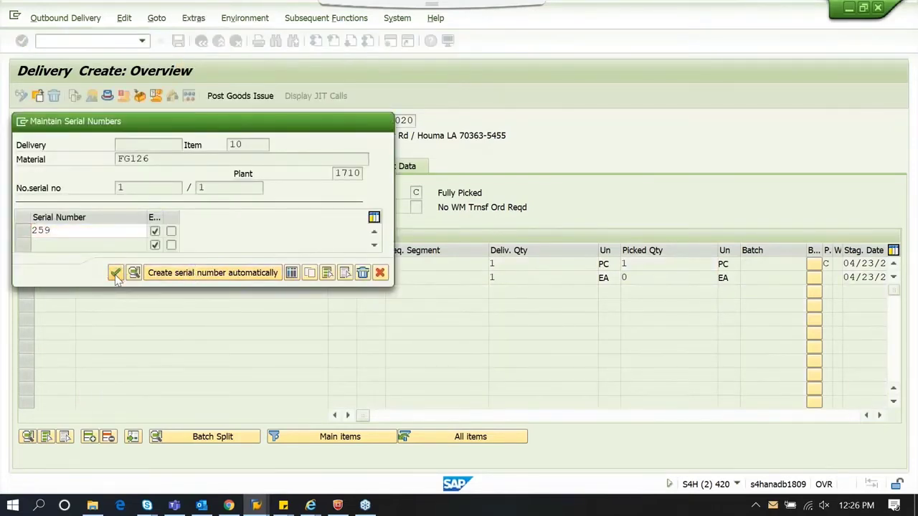
pyautogui.click(115, 273)
pyautogui.click(240, 97)
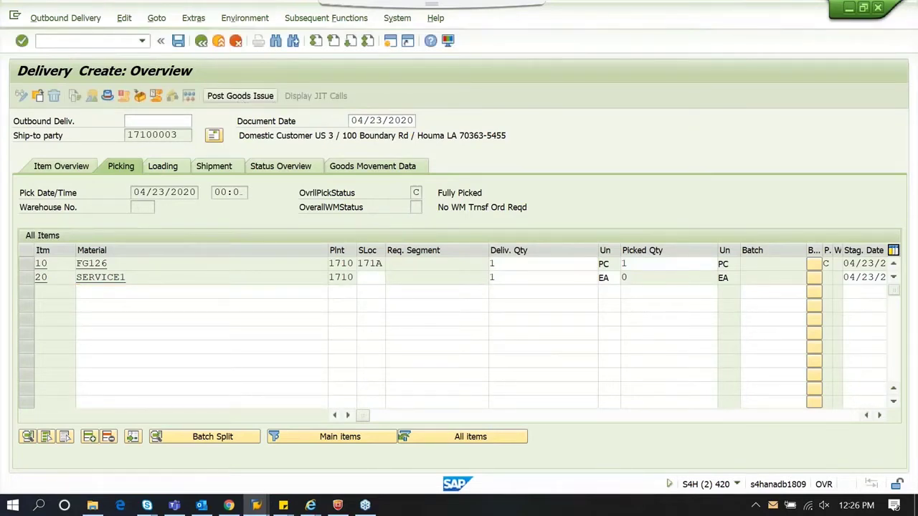
# Step: Confirm proof of delivery for the saved outbound delivery without saving, and try to create its billing document
pyautogui.write('/nvlpod')
pyautogui.press('Return')
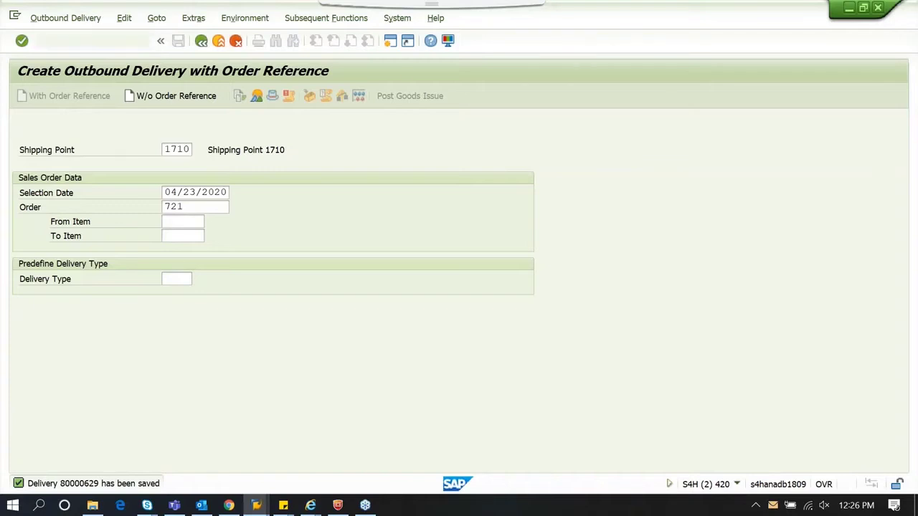
pyautogui.press('Return')
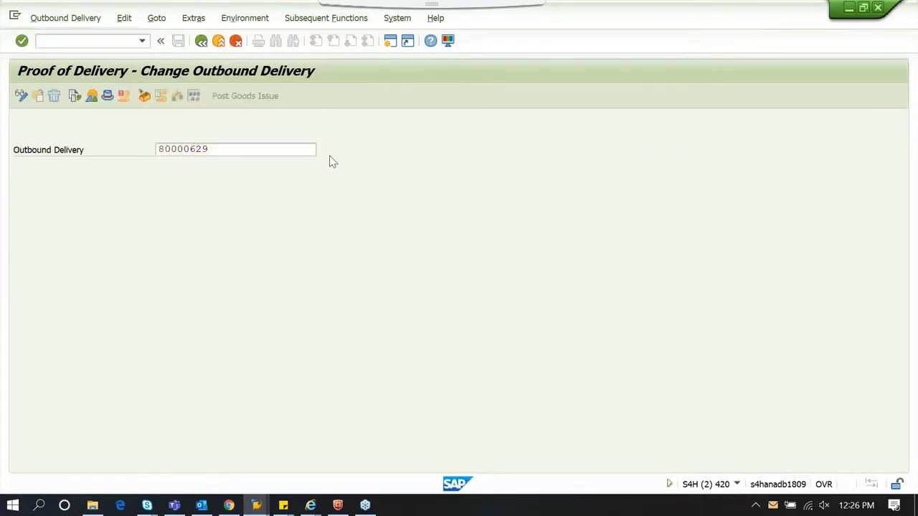
pyautogui.click(308, 212)
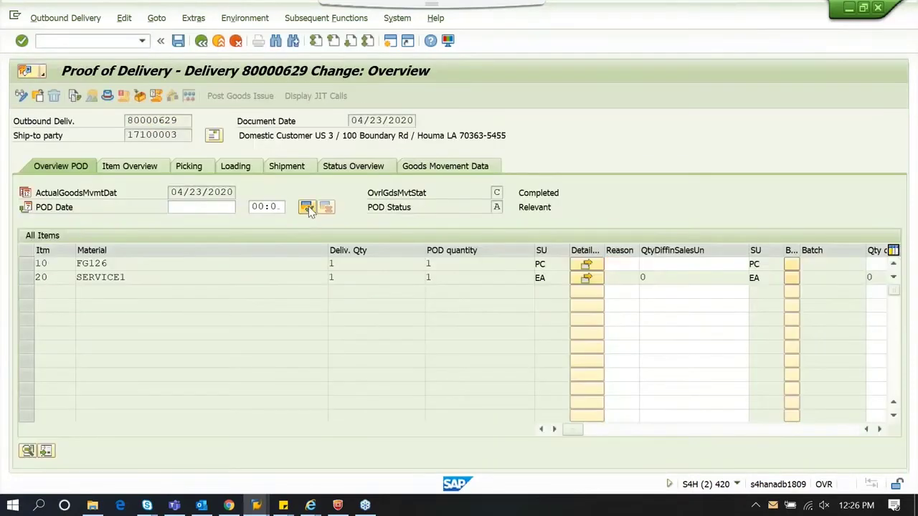
pyautogui.click(98, 42)
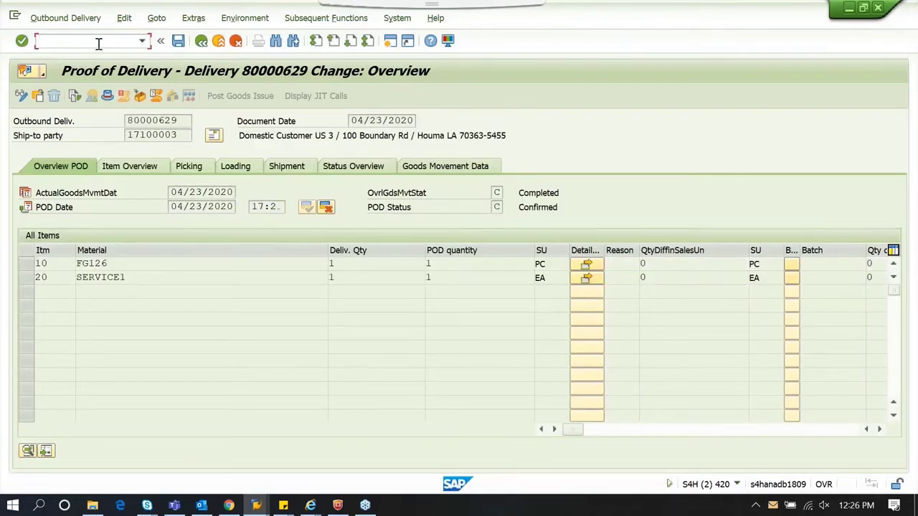
pyautogui.press('Return')
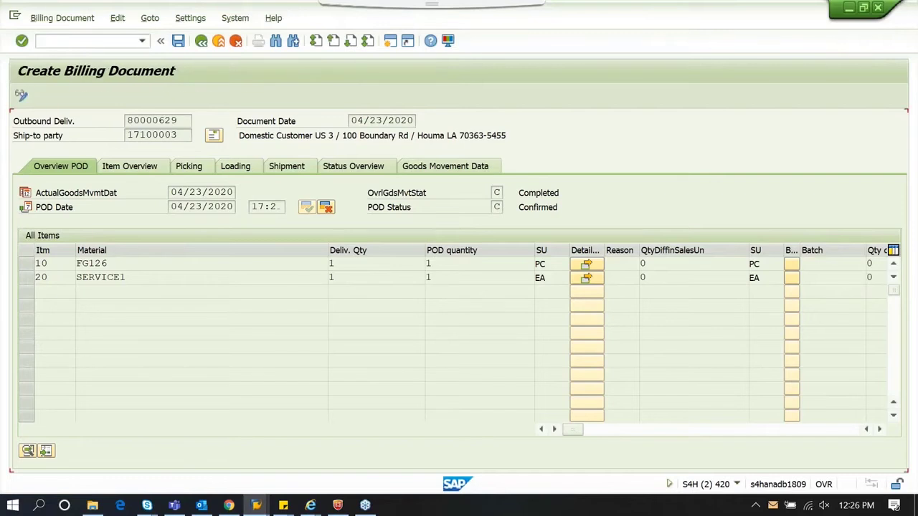
# Step: Reopen the outbound delivery in Proof of Delivery (VLPOD), confirm the proof of delivery, and save it
pyautogui.click(92, 39)
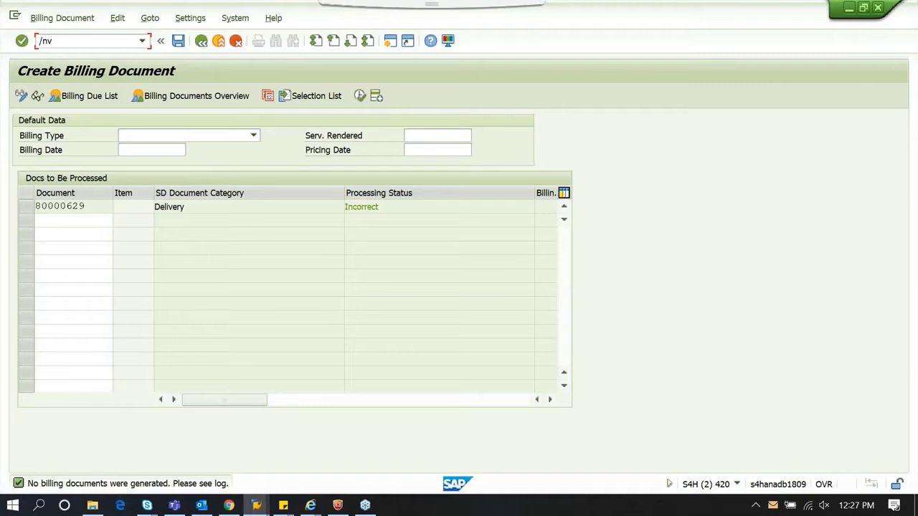
pyautogui.write('/nvlpod')
pyautogui.press('Return')
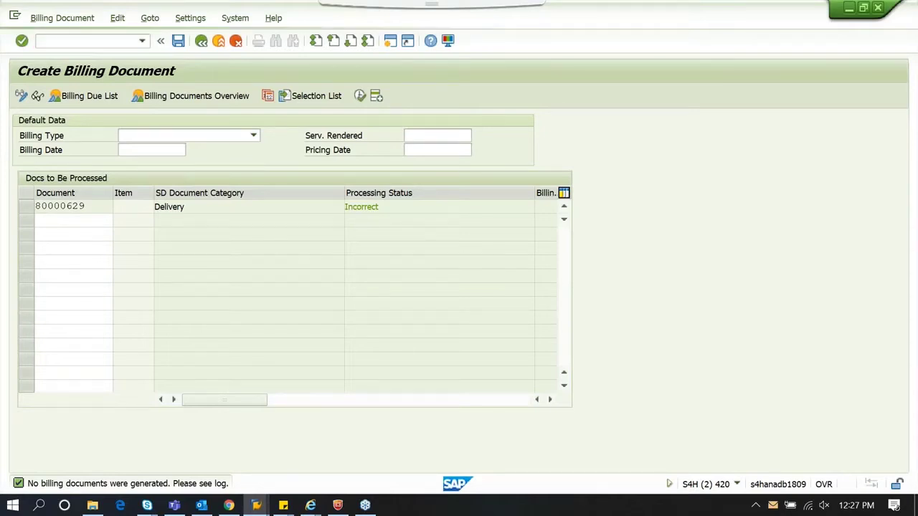
pyautogui.press('Return')
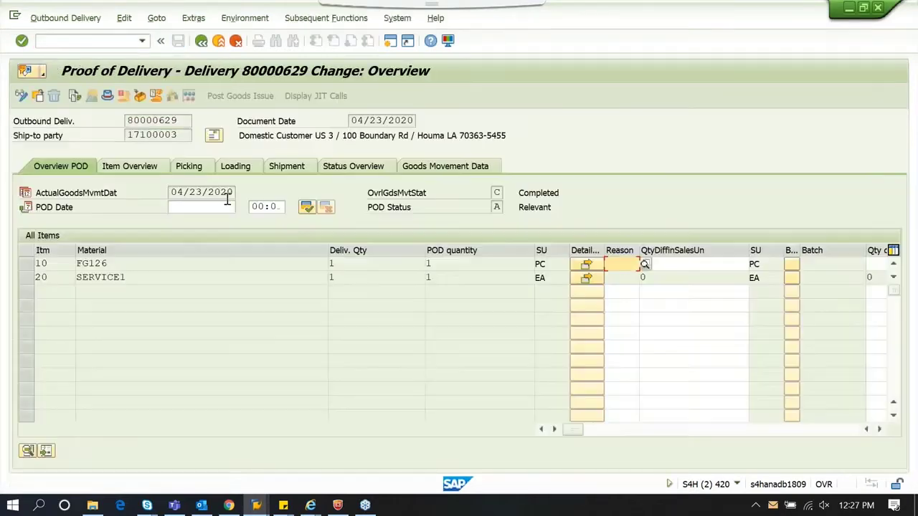
pyautogui.click(307, 208)
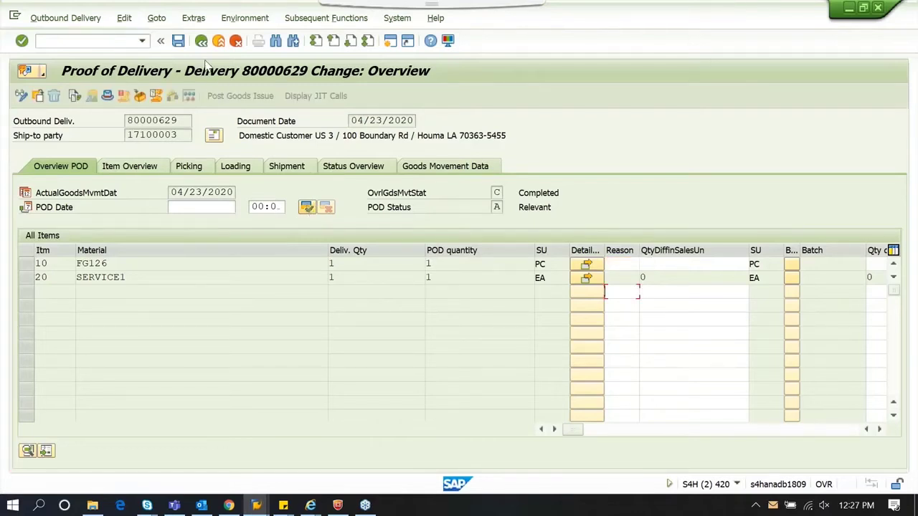
pyautogui.click(179, 41)
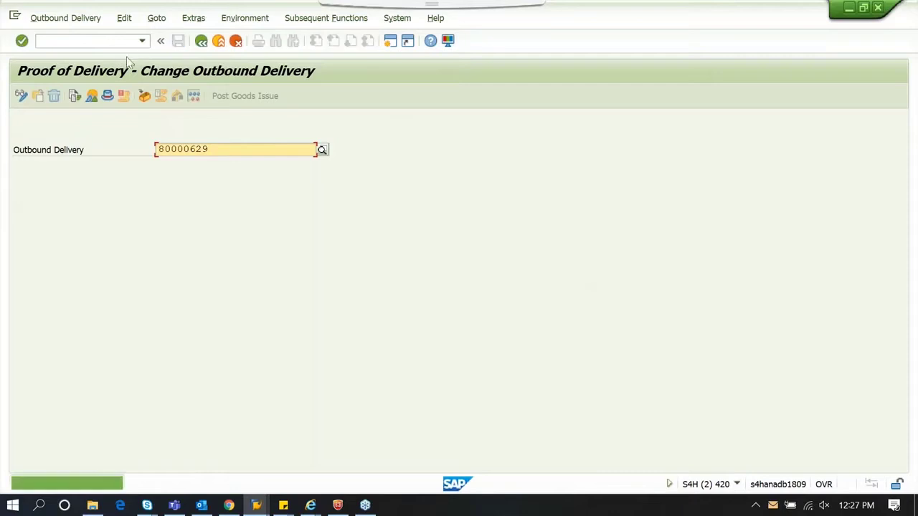
# Step: Create and save the billing document for the delivery with transaction VF01
pyautogui.write('/nv')
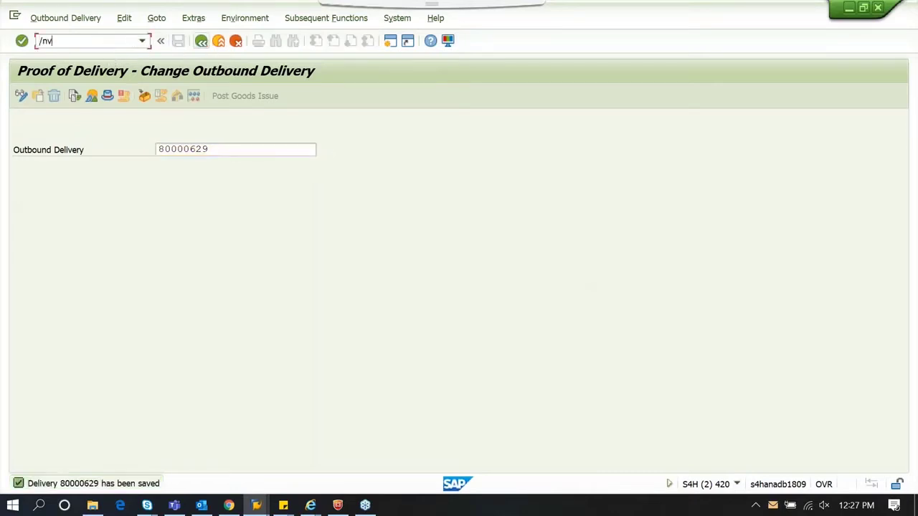
pyautogui.write('f01')
pyautogui.press('Return')
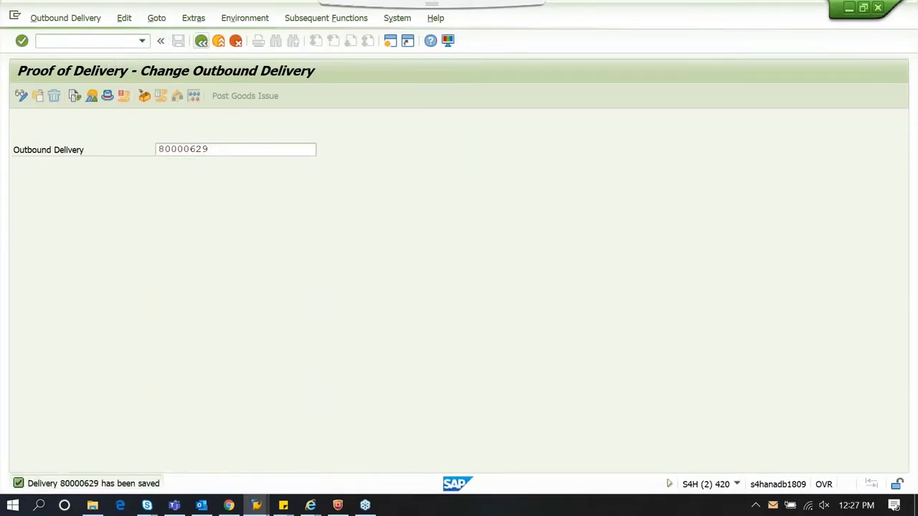
pyautogui.press('Return')
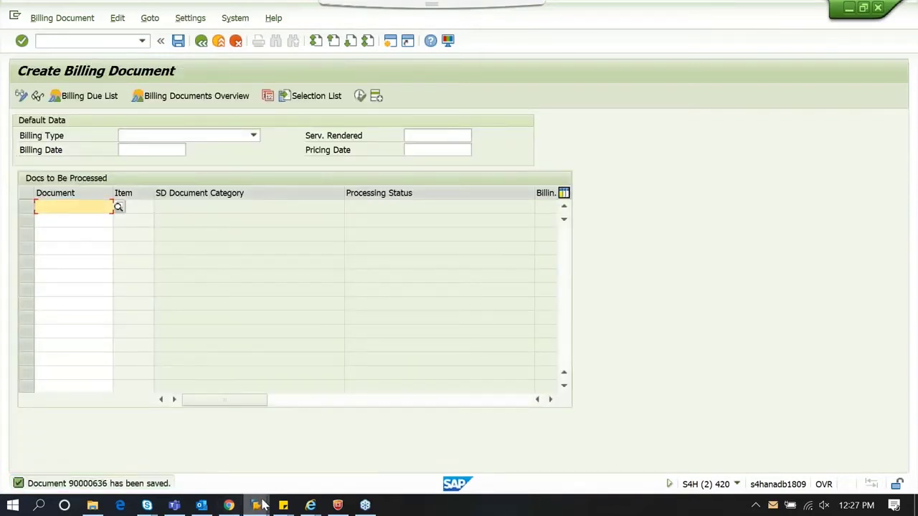
# Step: Switch to the Analysis of Items session, refresh the revenue accounting items, and process all of them
pyautogui.moveTo(256, 505)
pyautogui.click(430, 459)
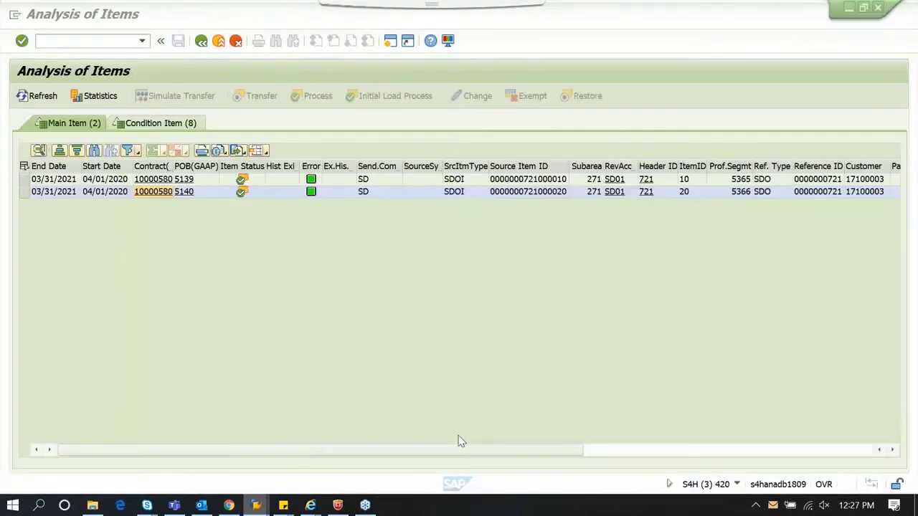
pyautogui.click(40, 98)
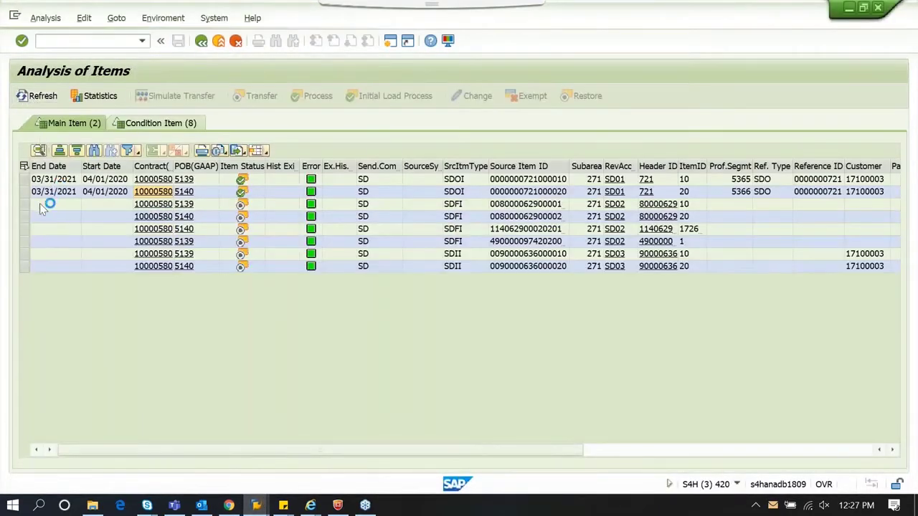
pyautogui.click(24, 167)
pyautogui.click(318, 96)
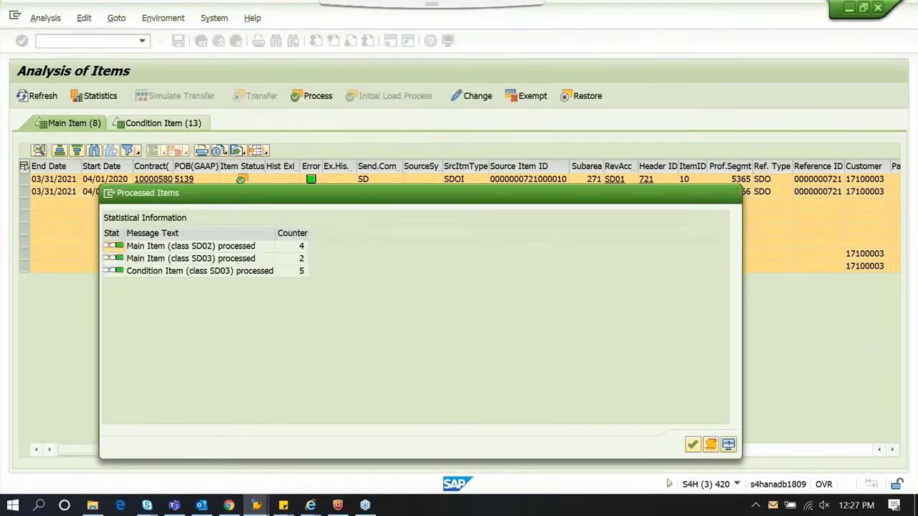
pyautogui.press('Return')
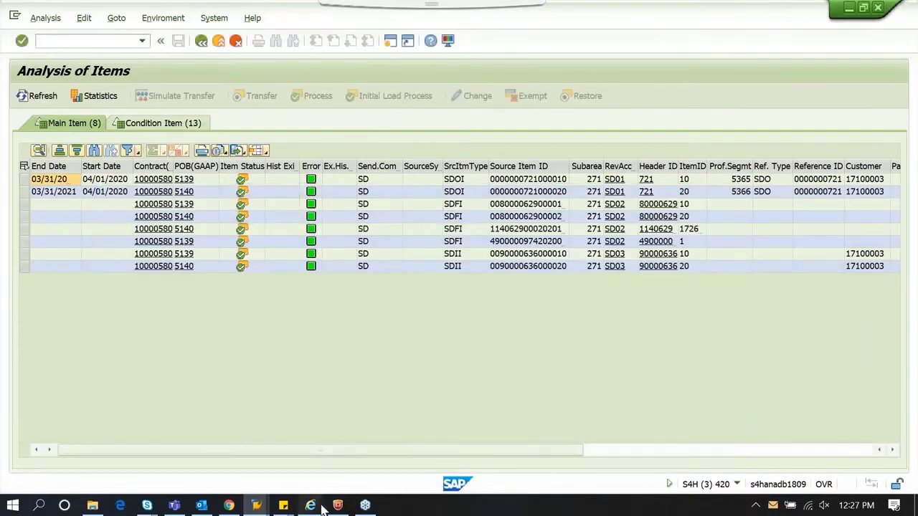
# Step: Switch to the revenue contract in the browser and review its revenue schedule by performance obligation and period
pyautogui.moveTo(321, 508)
pyautogui.click(661, 447)
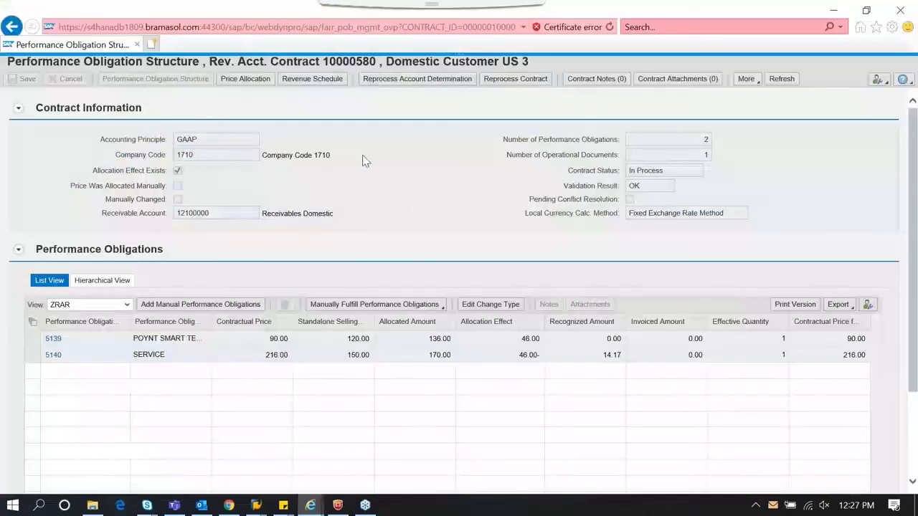
pyautogui.click(313, 85)
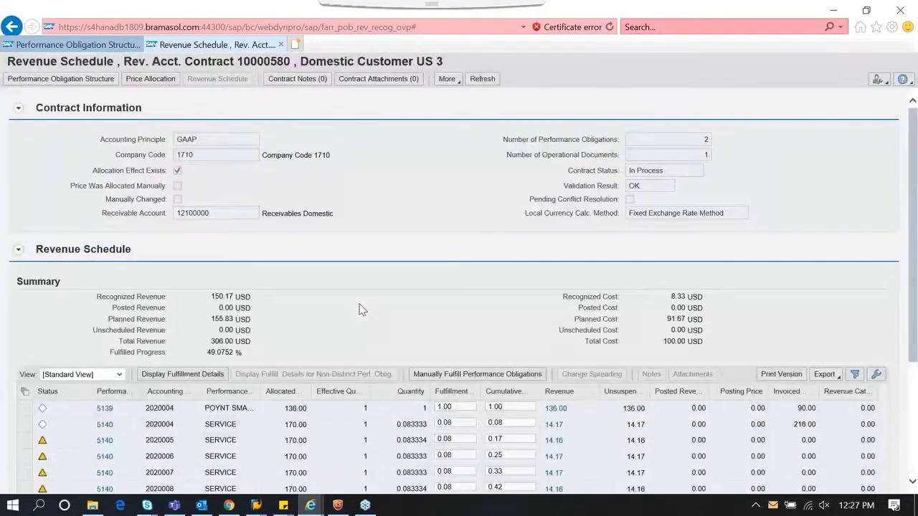
pyautogui.scroll(-3, 447, 442)
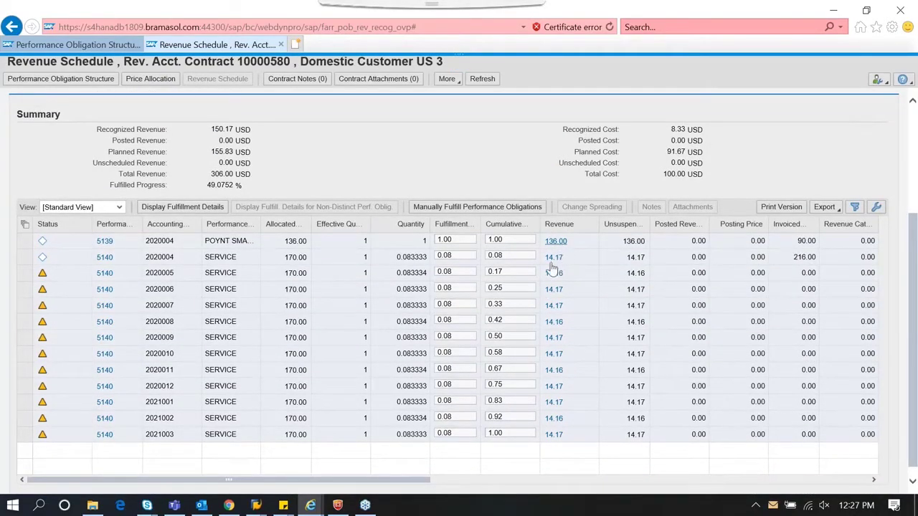
pyautogui.scroll(1, 384, 321)
pyautogui.scroll(2, 381, 318)
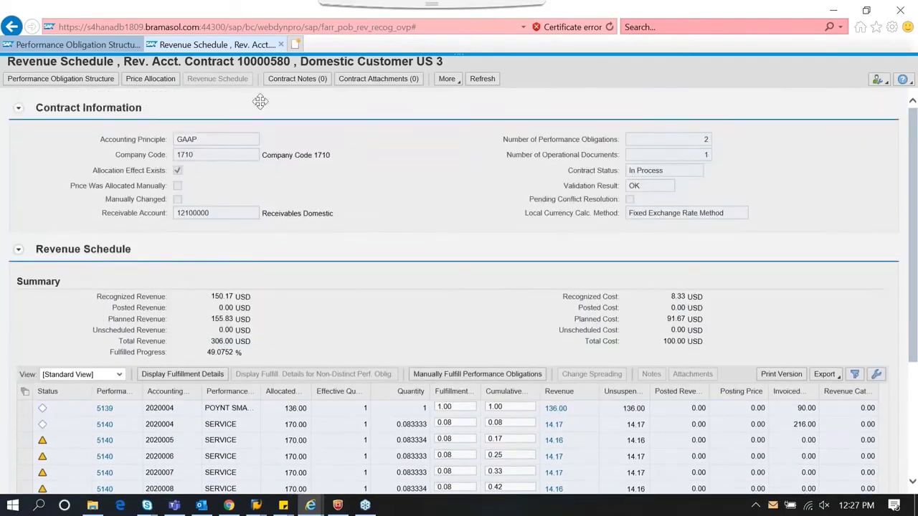
# Step: Copy the contract number from the revenue schedule and open Transfer Revenue (FARR_REV_TRANSFER) in the SAP Easy Access session
pyautogui.moveTo(244, 61); pyautogui.dragTo(290, 63)
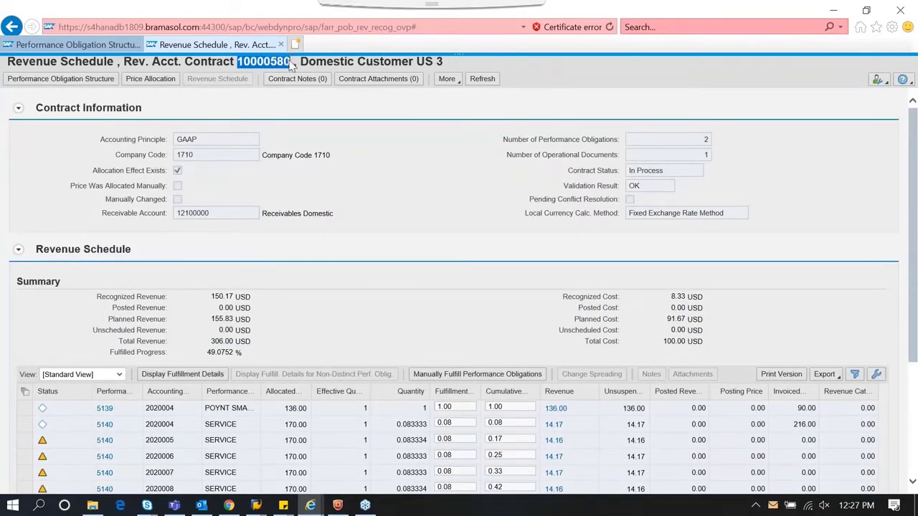
pyautogui.click(380, 215)
pyautogui.click(256, 506)
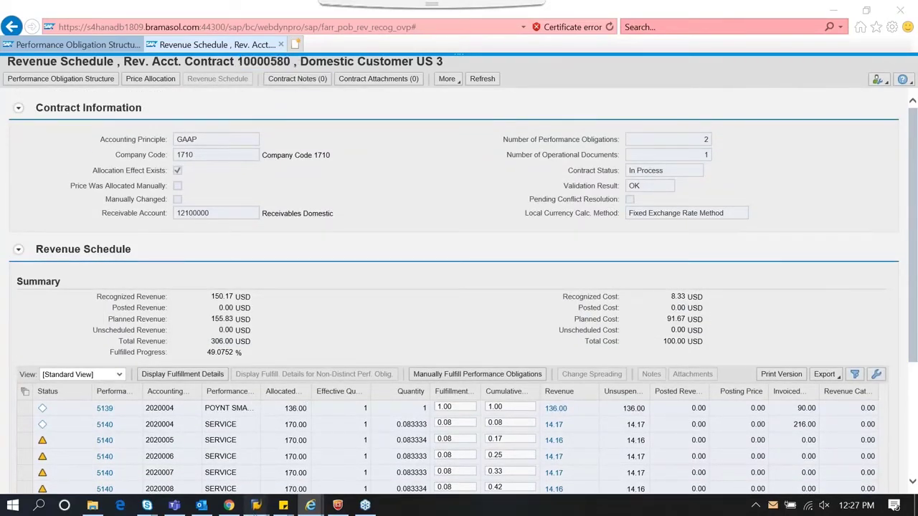
pyautogui.click(617, 446)
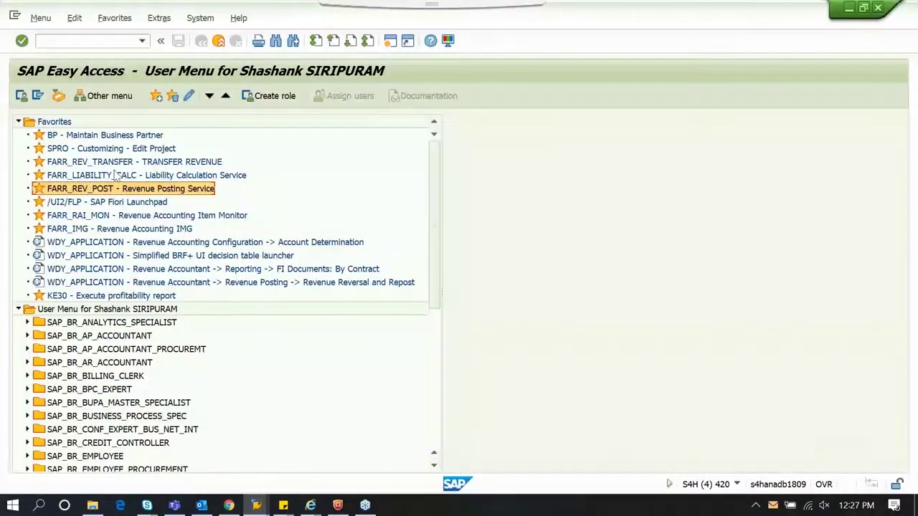
pyautogui.doubleClick(115, 165)
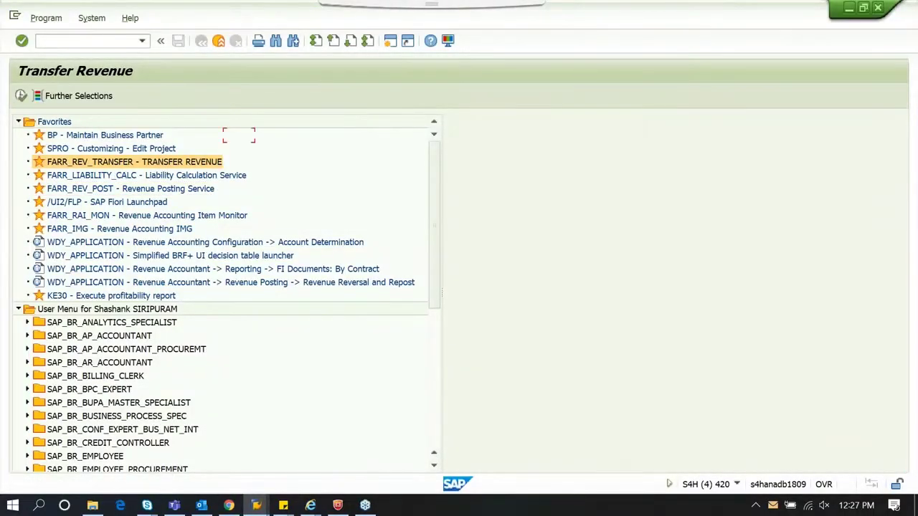
# Step: Transfer revenue for the copied contract in dialog mode with company code 1710, GAAP, fiscal year 2020, period 4, and return to the user menu
pyautogui.click(235, 136)
pyautogui.click(234, 149)
pyautogui.click(235, 149)
pyautogui.click(236, 164)
pyautogui.click(233, 167)
pyautogui.click(239, 178)
pyautogui.click(231, 179)
pyautogui.click(231, 192)
pyautogui.click(236, 204)
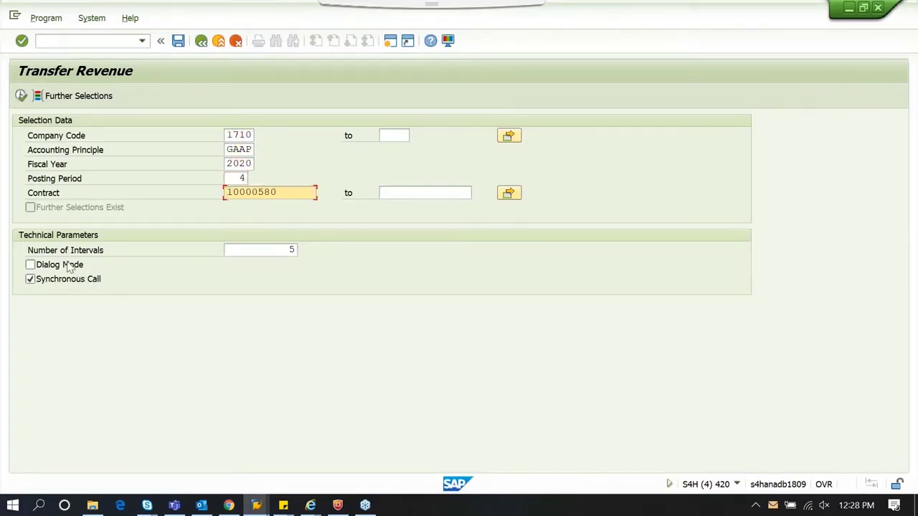
pyautogui.click(70, 265)
pyautogui.click(21, 96)
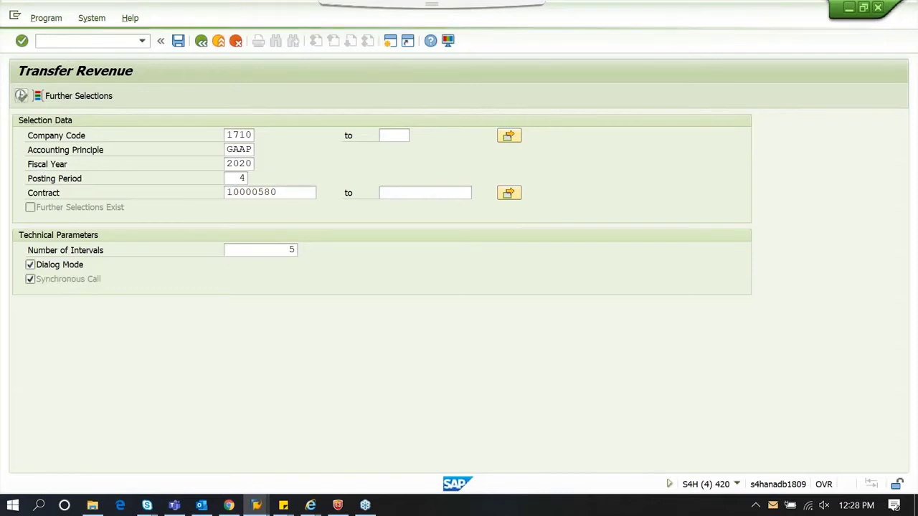
pyautogui.press('F3')
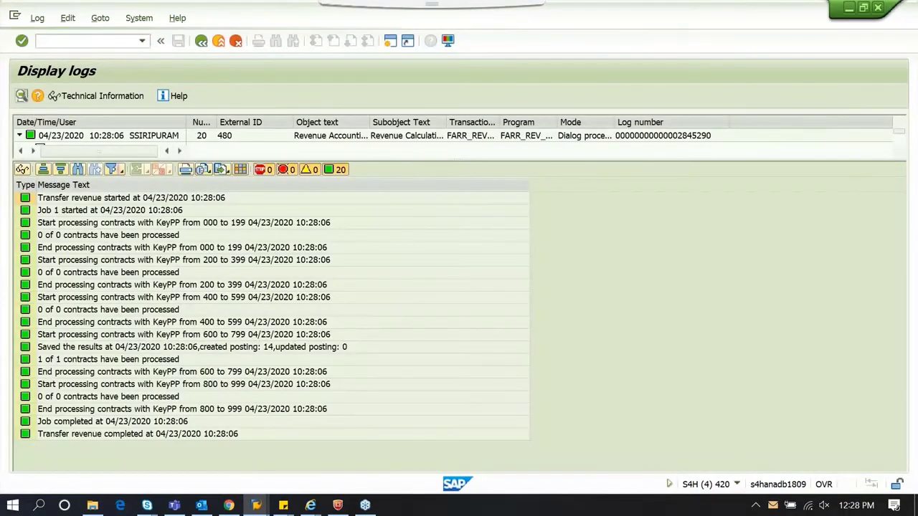
pyautogui.press('F3')
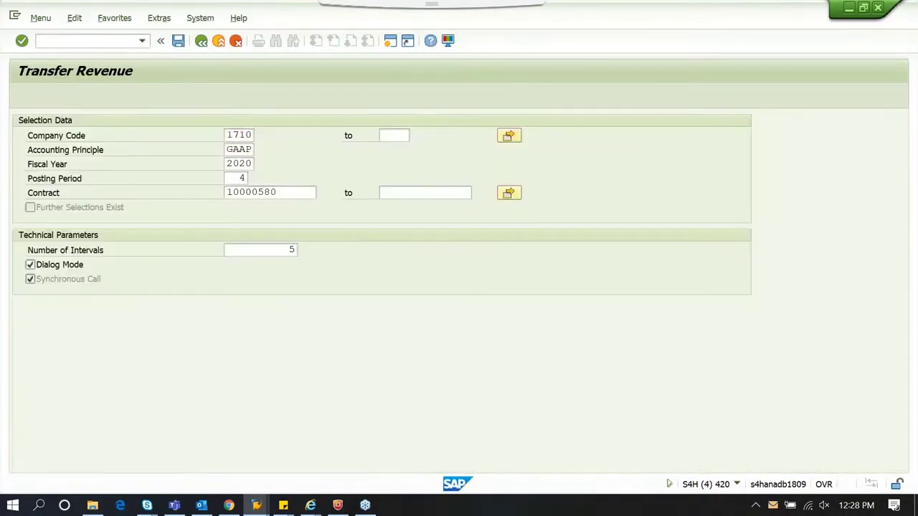
# Step: Calculate liabilities and assets for the same contract in dialog mode, using company code 1710, GAAP, fiscal year 2020 and posting period 4
pyautogui.doubleClick(130, 176)
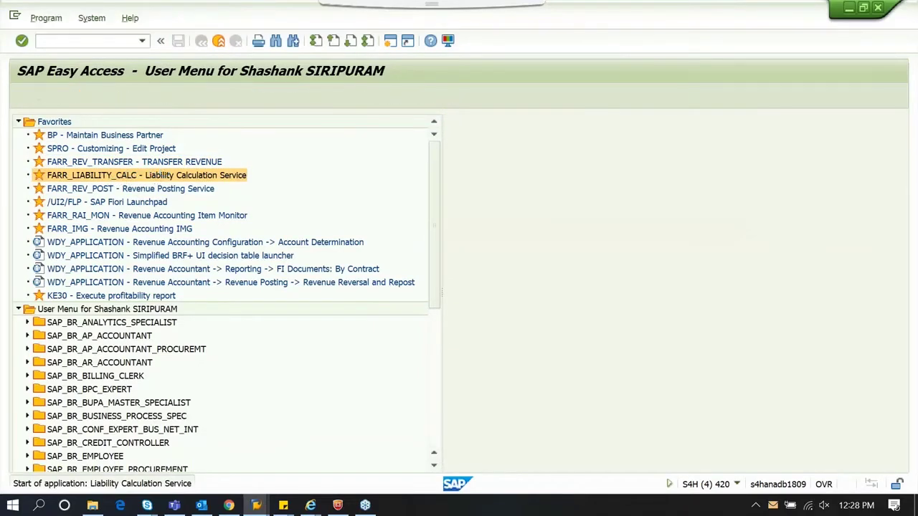
pyautogui.write('1710')
pyautogui.press('Tab')
pyautogui.write('GAAP')
pyautogui.press('Tab')
pyautogui.write('2020')
pyautogui.press('Tab')
pyautogui.write('4')
pyautogui.press('Tab')
pyautogui.write('10000580')
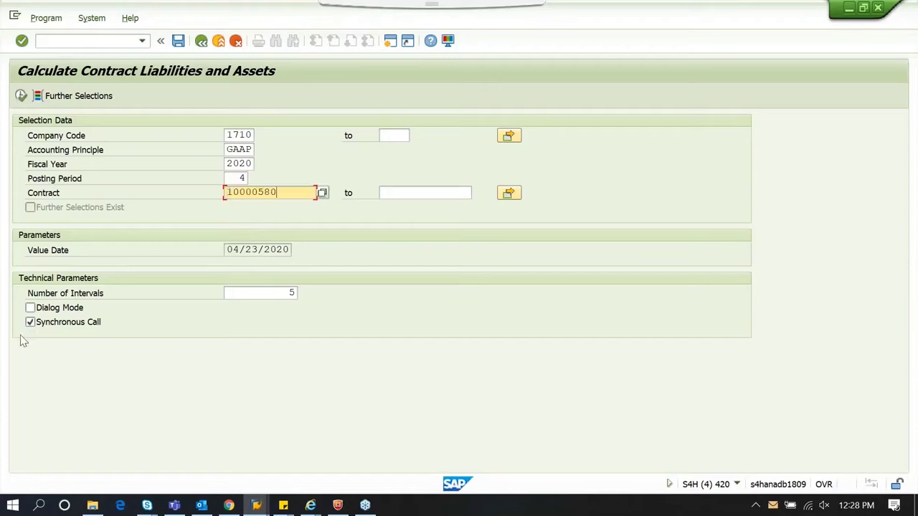
pyautogui.click(30, 308)
pyautogui.click(22, 96)
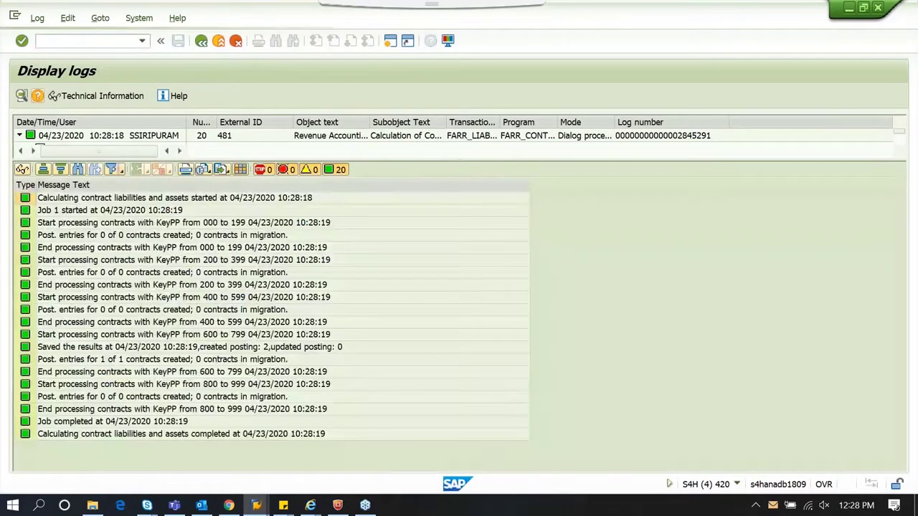
# Step: Open the Revenue Posting Service (FARR_REV_POST) and select company code 1710, GAAP, fiscal year 2020, posting period 4 and the same contract
pyautogui.press('F3')
pyautogui.press('F3')
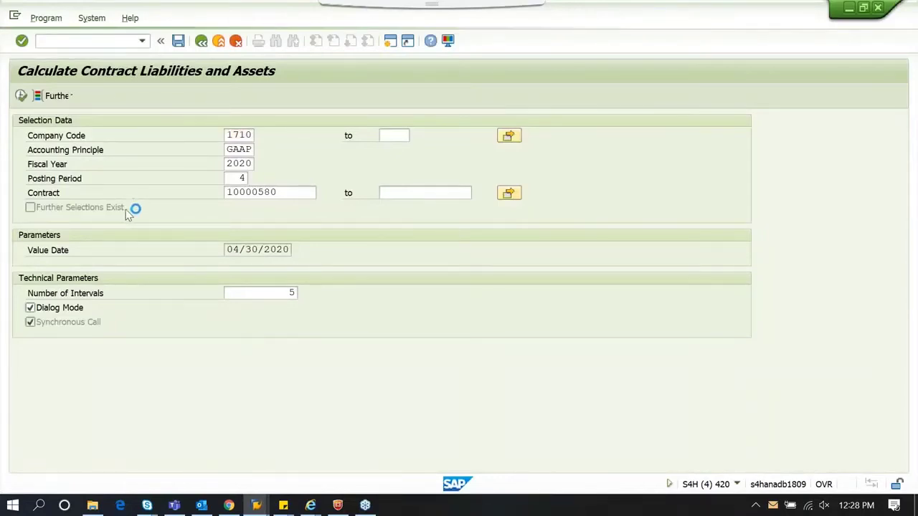
pyautogui.doubleClick(99, 190)
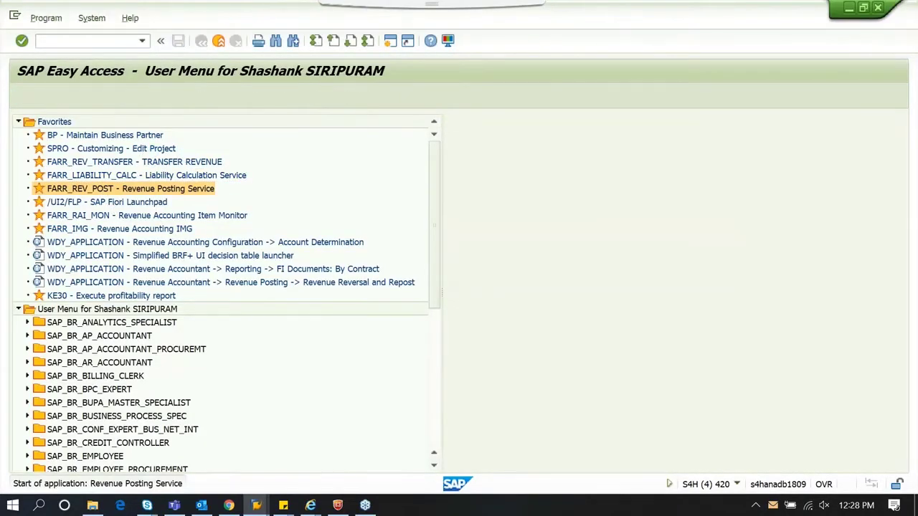
pyautogui.press('space')
pyautogui.click(233, 151)
pyautogui.click(233, 151)
pyautogui.press('space')
pyautogui.click(237, 167)
pyautogui.click(234, 166)
pyautogui.press('space')
pyautogui.click(235, 177)
pyautogui.click(235, 178)
pyautogui.press('space')
pyautogui.click(241, 190)
pyautogui.write('10000580')
# Step: Execute the revenue posting run in Posting mode with Posting Check and Dialog Mode enabled
pyautogui.click(68, 294)
pyautogui.click(69, 366)
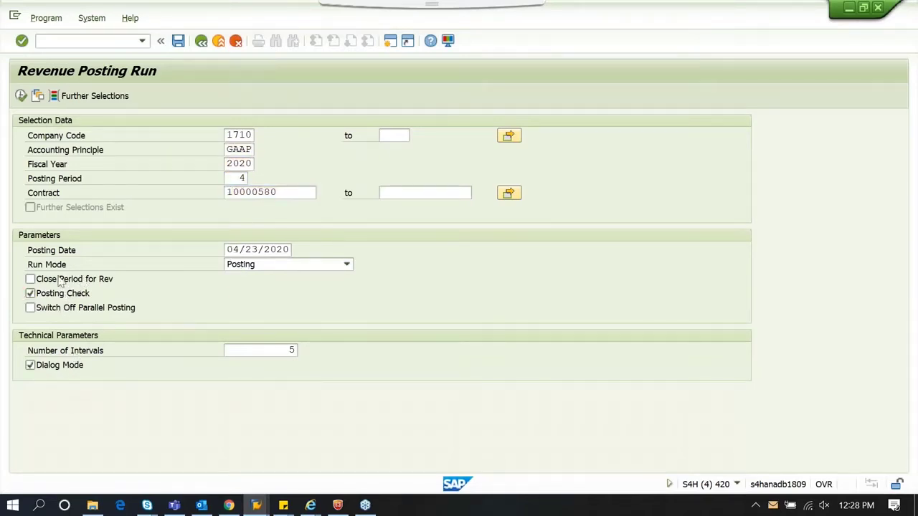
pyautogui.click(22, 98)
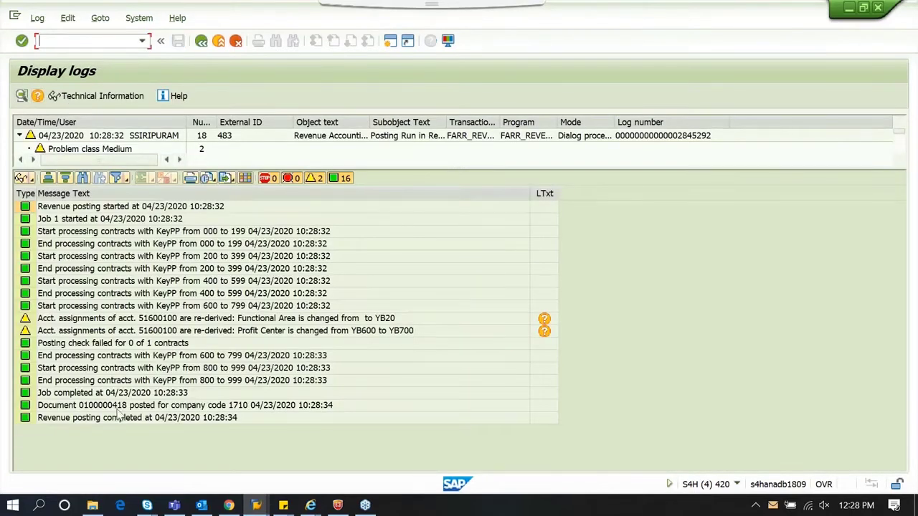
# Step: Display the accounting document named in the posting log with FB03 for company code 1710 and review its line items
pyautogui.click(117, 409)
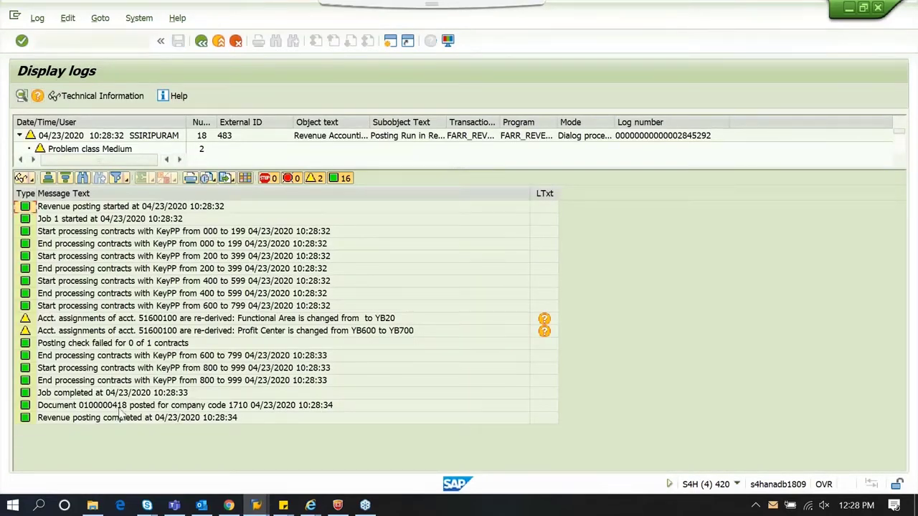
pyautogui.write('/nfb03')
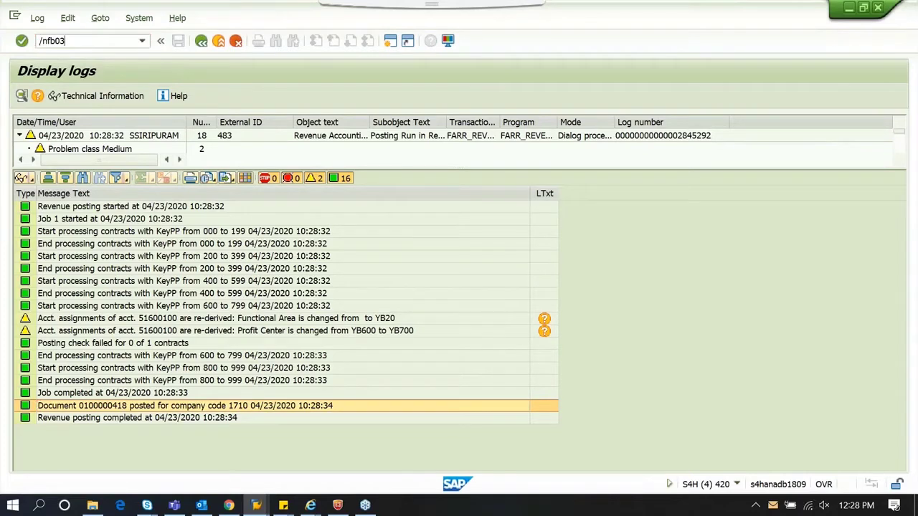
pyautogui.press('Return')
pyautogui.write('100000418')
pyautogui.press('BackSpace')
pyautogui.write('8')
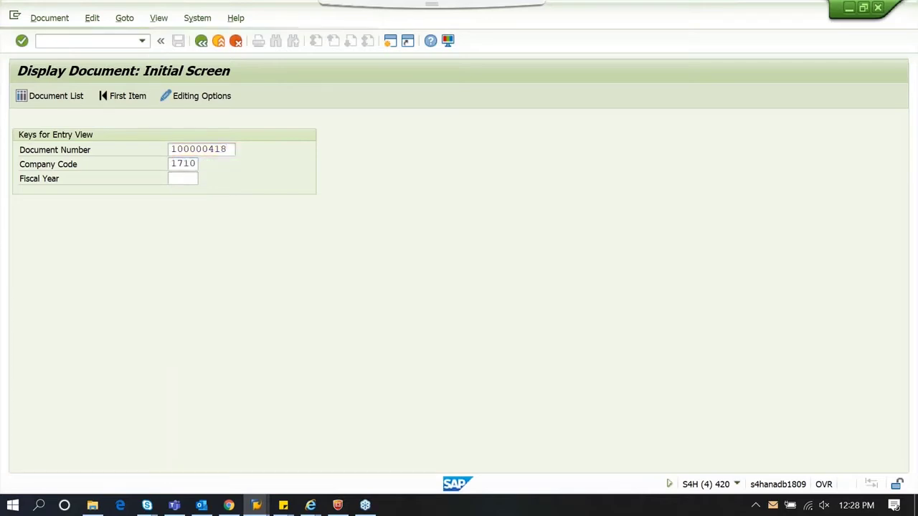
pyautogui.press('Return')
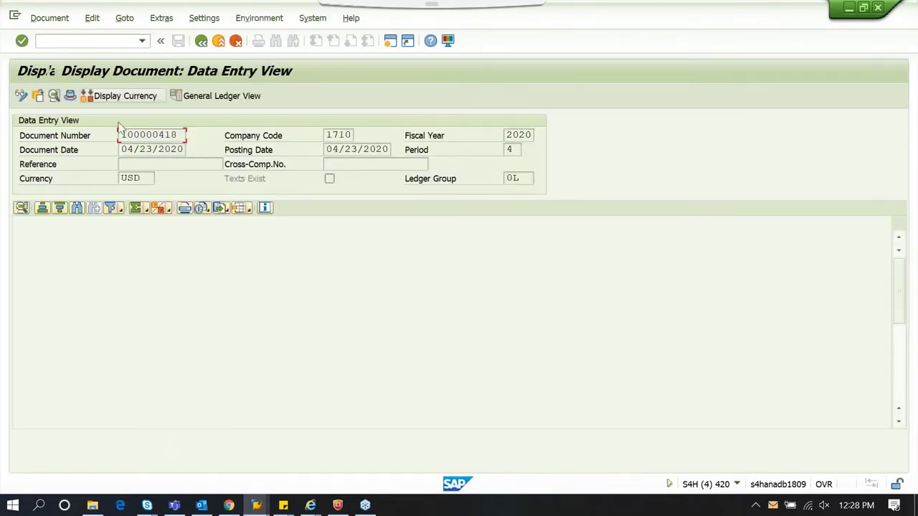
pyautogui.scroll(-4, 219, 323)
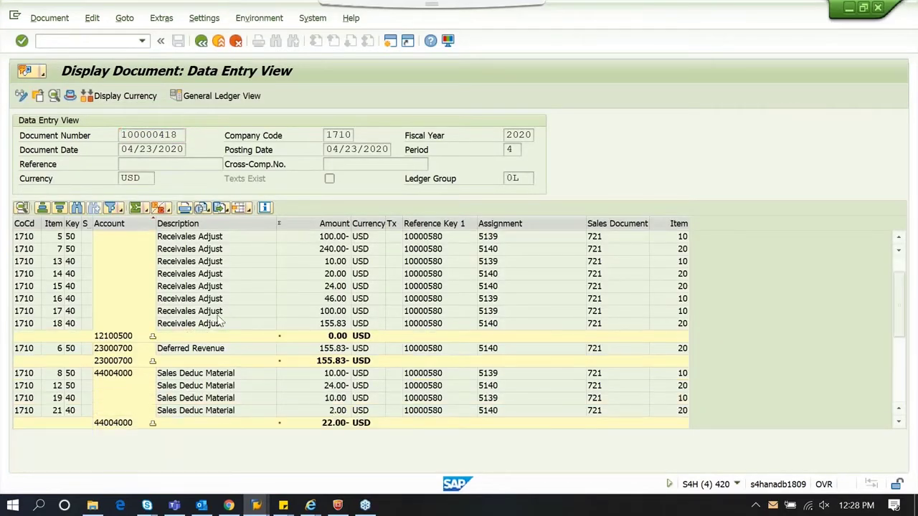
# Step: List the accounting documents linked to the posted entry and open the first Profitability Analysis document
pyautogui.click(248, 22)
pyautogui.moveTo(276, 91)
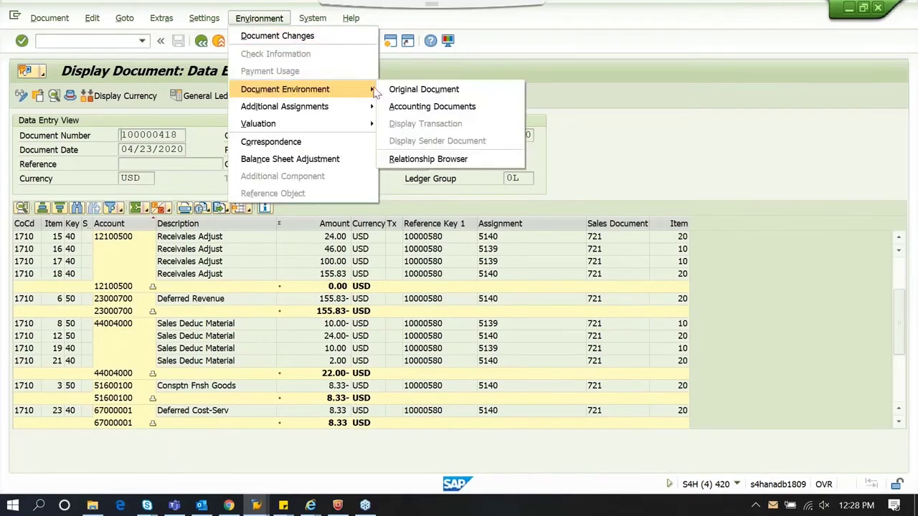
pyautogui.click(419, 107)
pyautogui.click(98, 207)
pyautogui.click(100, 219)
pyautogui.click(104, 207)
pyautogui.click(105, 219)
pyautogui.click(105, 206)
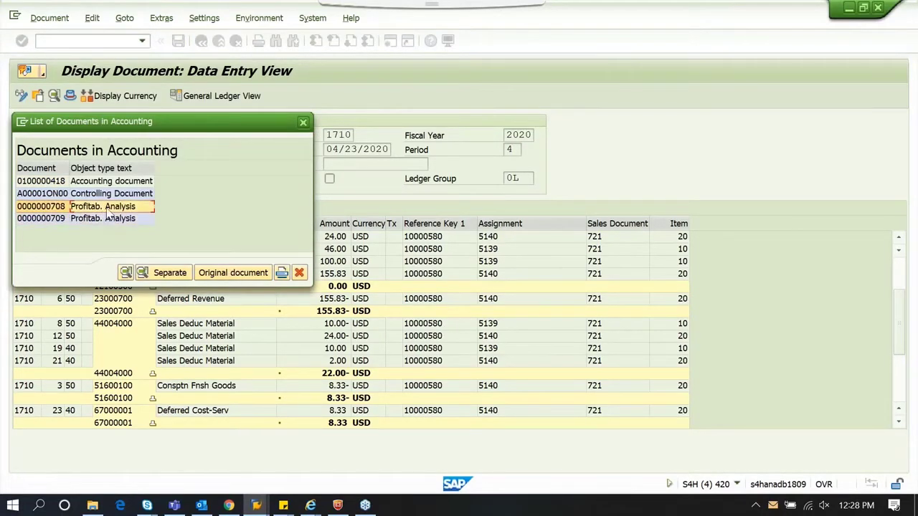
pyautogui.doubleClick(107, 208)
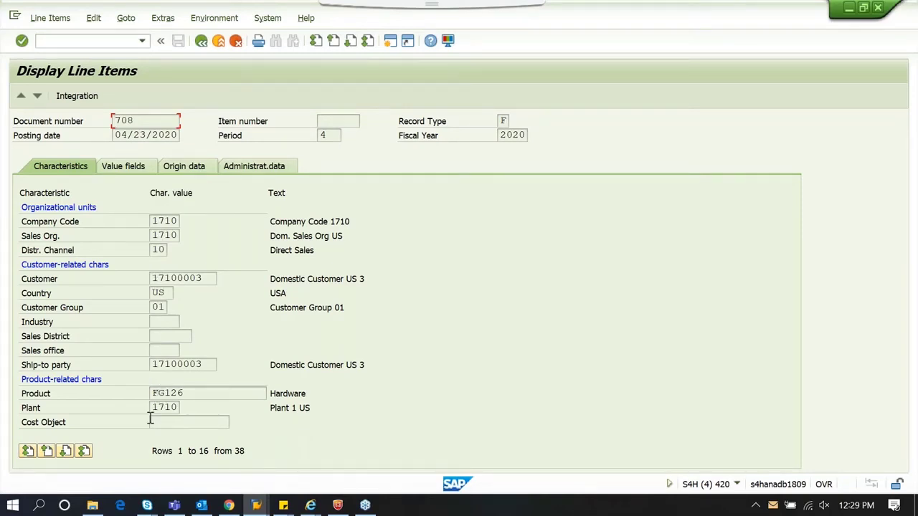
# Step: Compare the contract, POB and POB type characteristics of the hardware profitability document with the contract's performance obligations in the browser
pyautogui.click(65, 452)
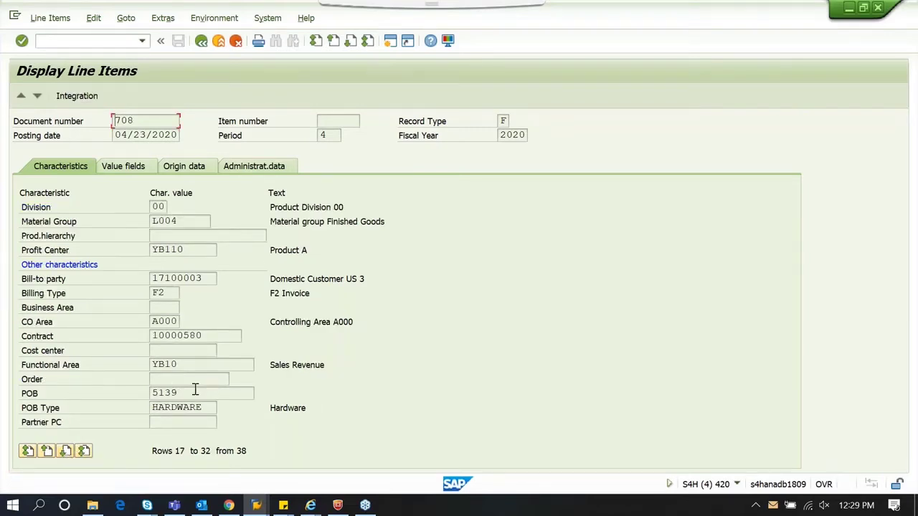
pyautogui.moveTo(207, 335); pyautogui.dragTo(144, 333)
pyautogui.click(179, 338)
pyautogui.moveTo(210, 338); pyautogui.dragTo(154, 338)
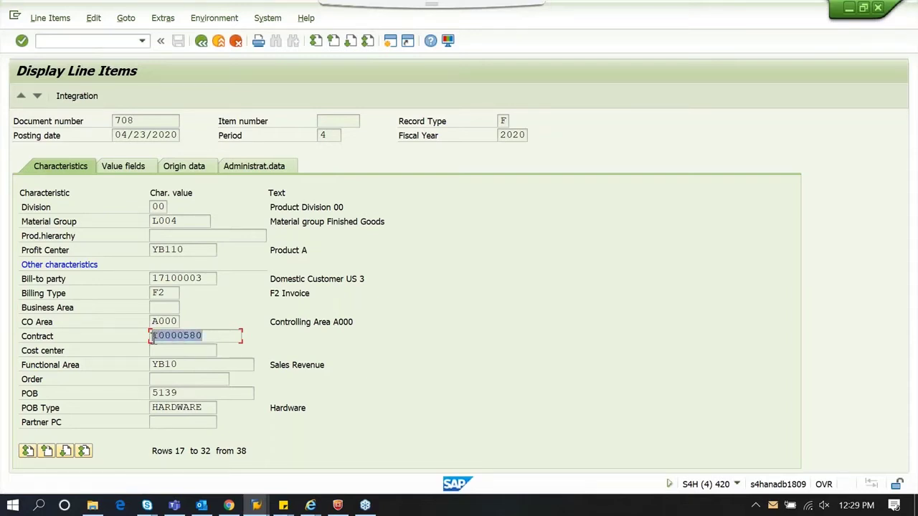
pyautogui.hotkey('ctrl', 'c')
pyautogui.moveTo(315, 506)
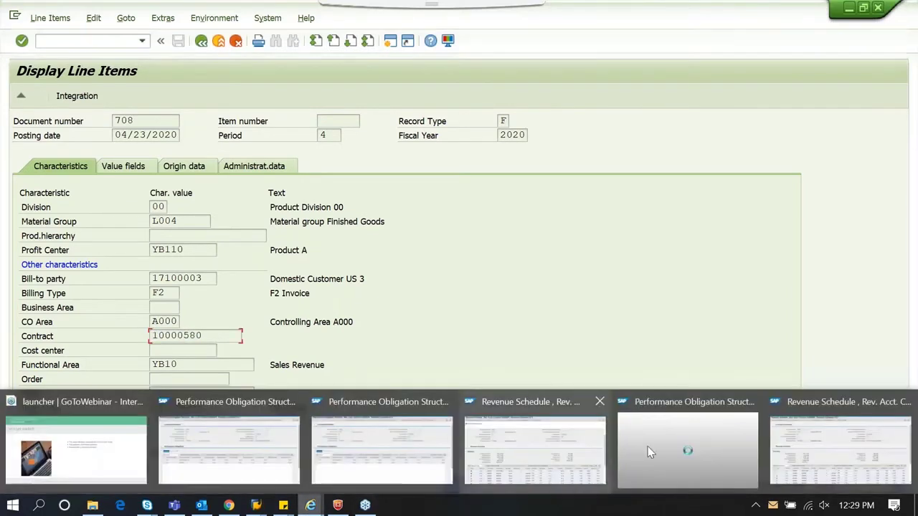
pyautogui.click(677, 451)
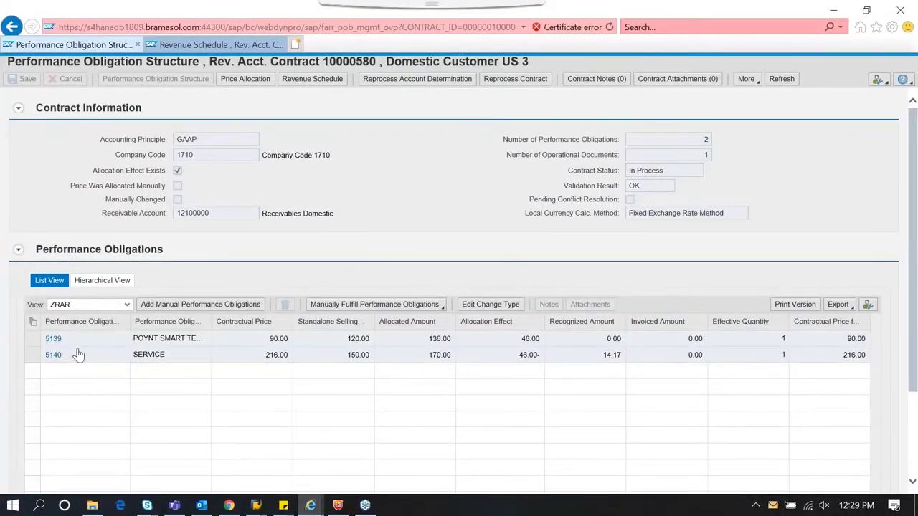
pyautogui.hotkey('alt', 'Tab')
pyautogui.moveTo(187, 394); pyautogui.dragTo(145, 406)
pyautogui.click(151, 394)
pyautogui.click(149, 407)
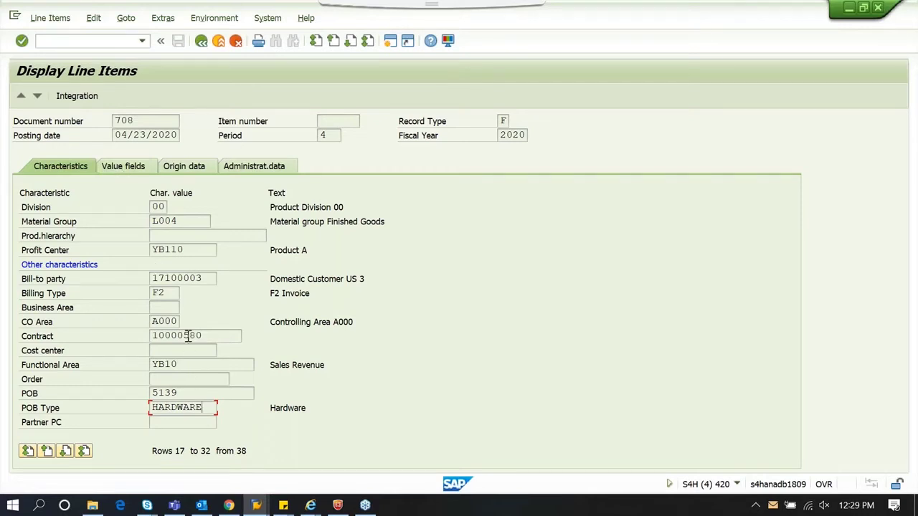
# Step: Page through the value fields of the hardware profitability document to find and check its sales revenue amount
pyautogui.click(124, 171)
pyautogui.press('pagedown')
pyautogui.press('pagedown')
pyautogui.press('pagedown')
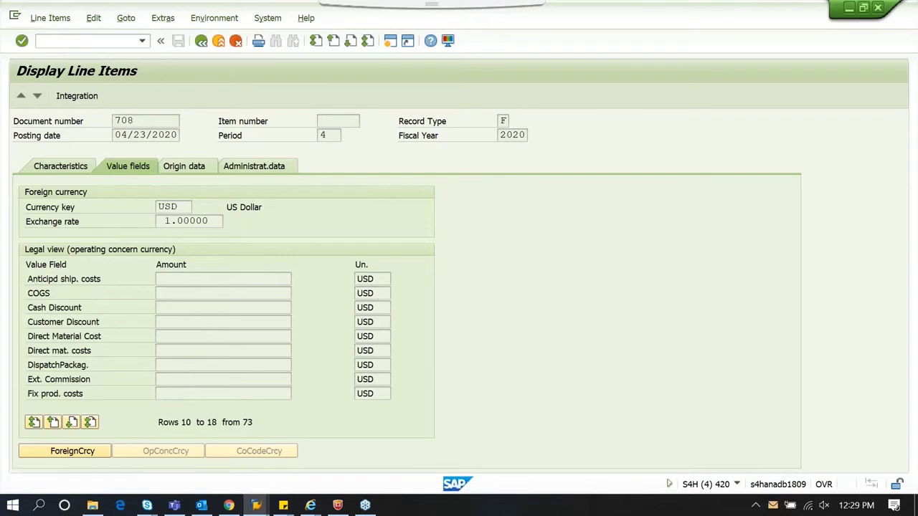
pyautogui.press('pagedown')
pyautogui.press('pagedown')
pyautogui.press('pagedown')
pyautogui.press('pagedown')
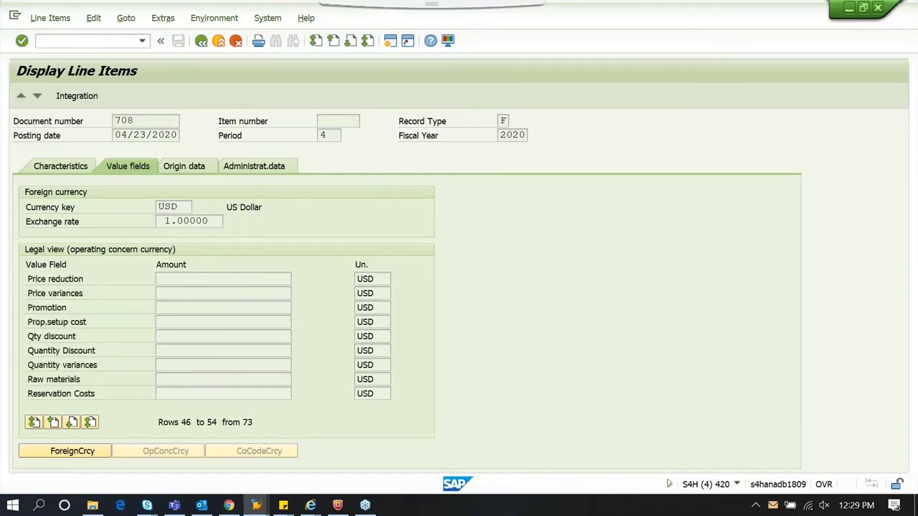
pyautogui.press('pageup')
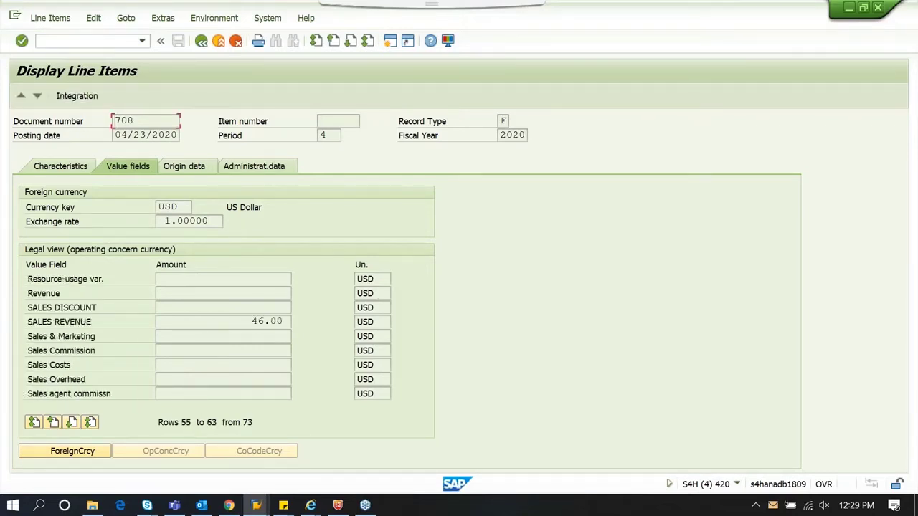
pyautogui.moveTo(251, 328); pyautogui.dragTo(287, 321)
pyautogui.click(289, 321)
# Step: Open the second Profitability Analysis document and compare its POB and POB type with the service obligation in the browser contract
pyautogui.click(201, 41)
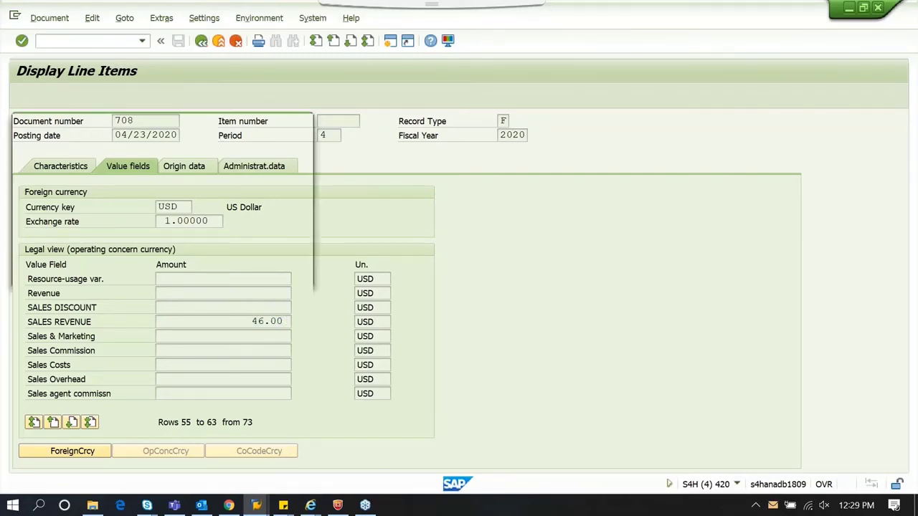
pyautogui.doubleClick(101, 219)
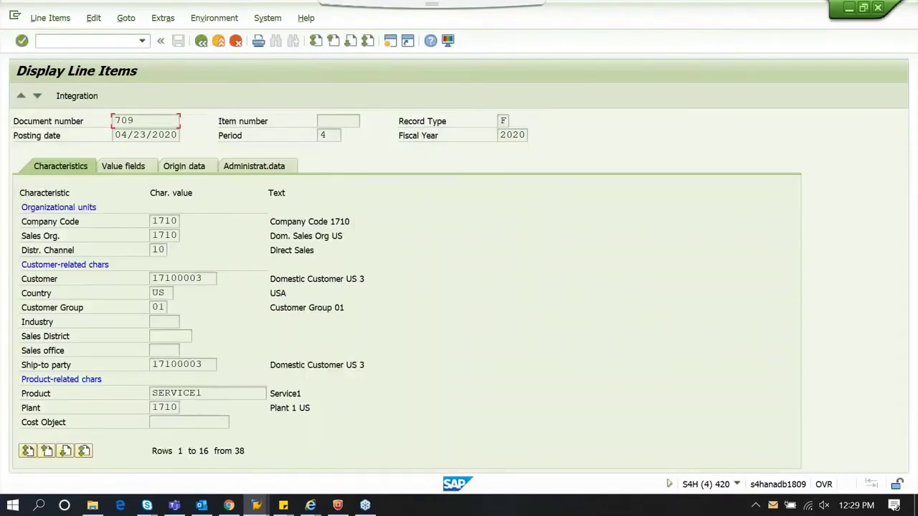
pyautogui.press('pagedown')
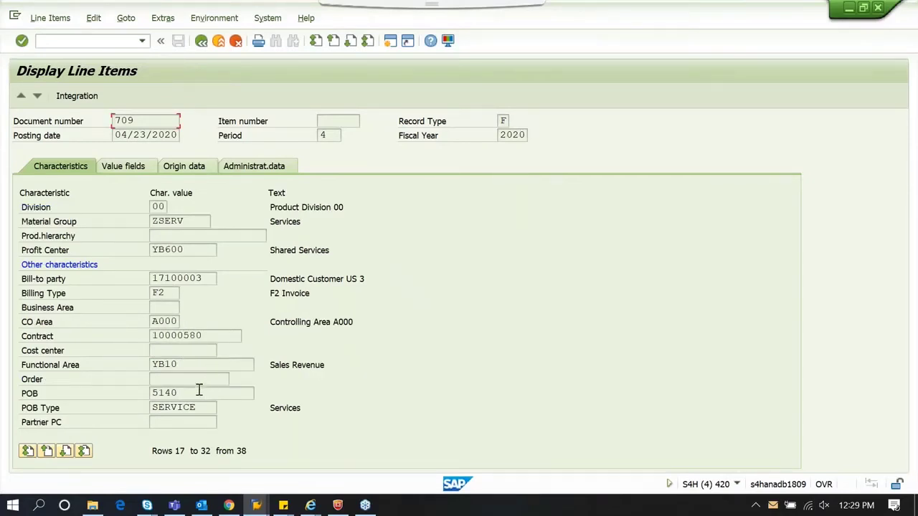
pyautogui.moveTo(180, 390); pyautogui.dragTo(149, 389)
pyautogui.click(150, 391)
pyautogui.moveTo(195, 407); pyautogui.dragTo(149, 407)
pyautogui.click(151, 407)
pyautogui.click(316, 505)
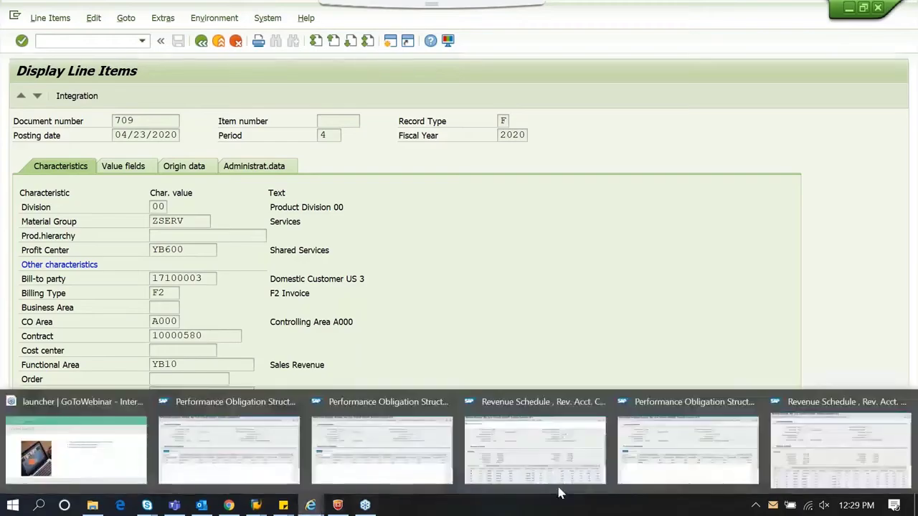
pyautogui.click(687, 448)
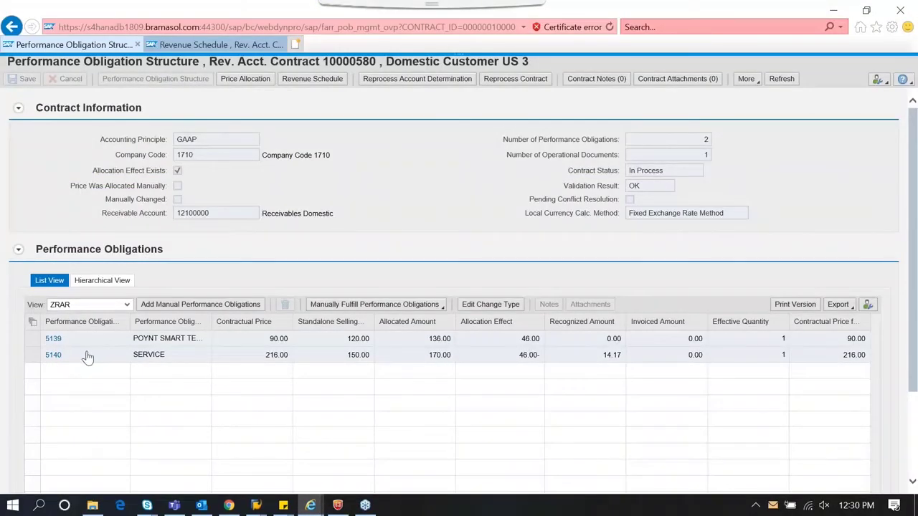
pyautogui.hotkey('alt', 'Tab')
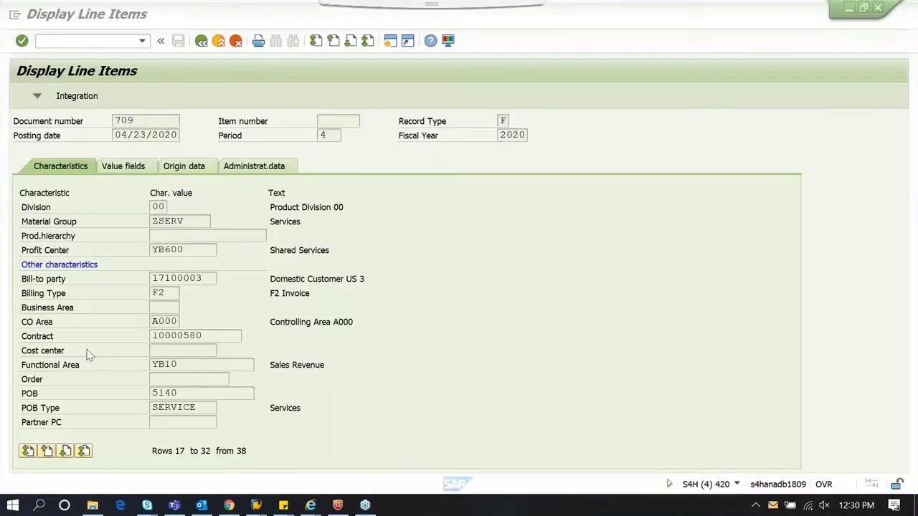
# Step: Check the sales discount and sales revenue value fields of the service profitability document, and close the list of linked accounting documents
pyautogui.click(126, 166)
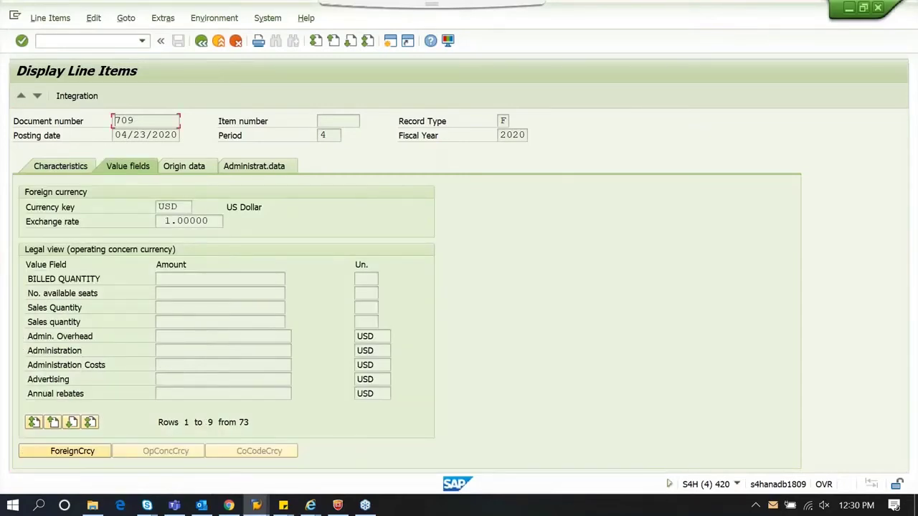
pyautogui.press('pagedown')
pyautogui.press('pagedown')
pyautogui.press('pagedown')
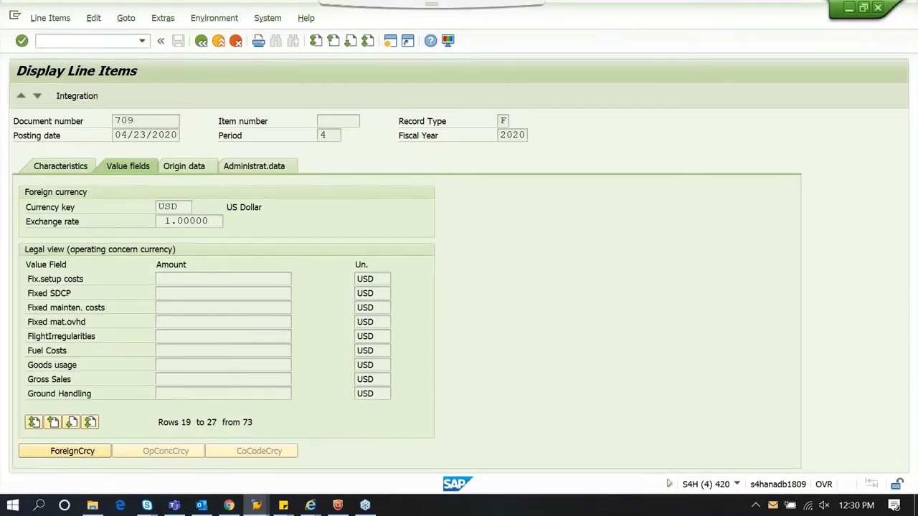
pyautogui.press('pagedown')
pyautogui.press('pagedown')
pyautogui.press('pagedown')
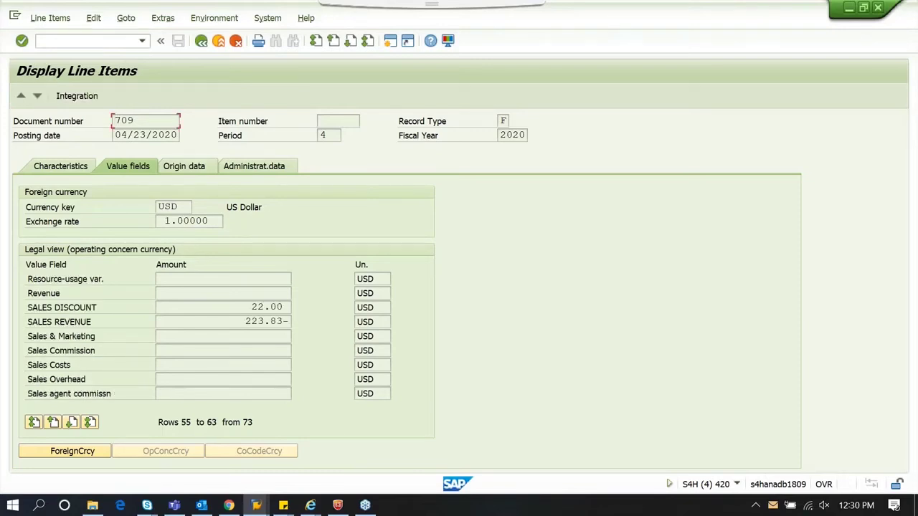
pyautogui.click(201, 41)
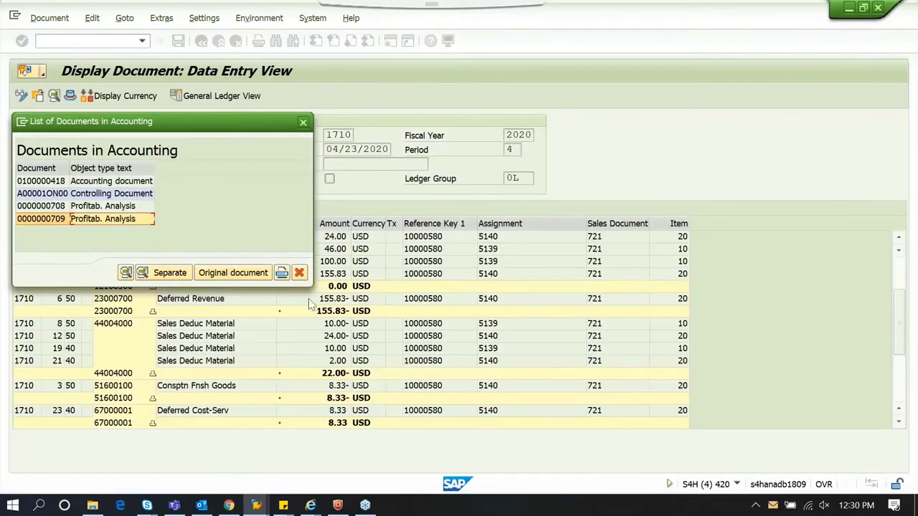
pyautogui.click(299, 273)
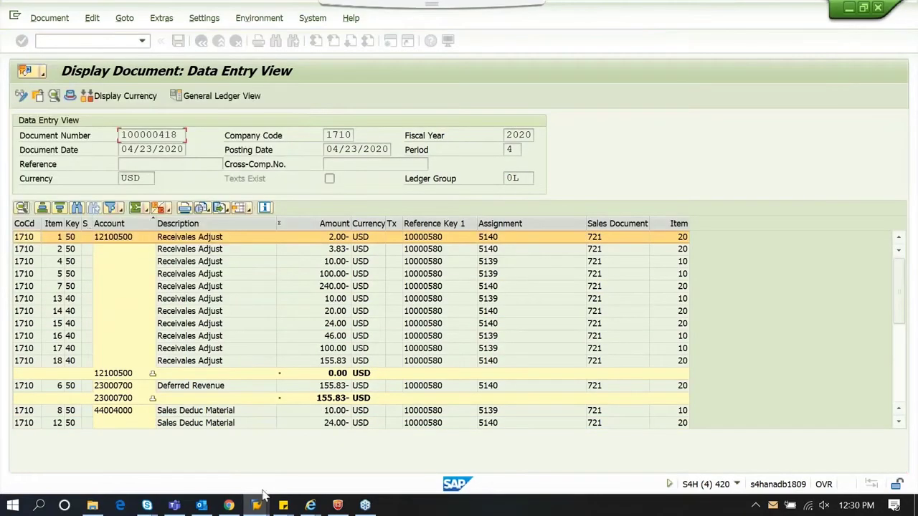
# Step: Run profitability report ZRAR01, A/c Based PA Report for RAR (By SO), for company code 1710, plan/actual indicator 0 and the prefilled sales order
pyautogui.moveTo(257, 507)
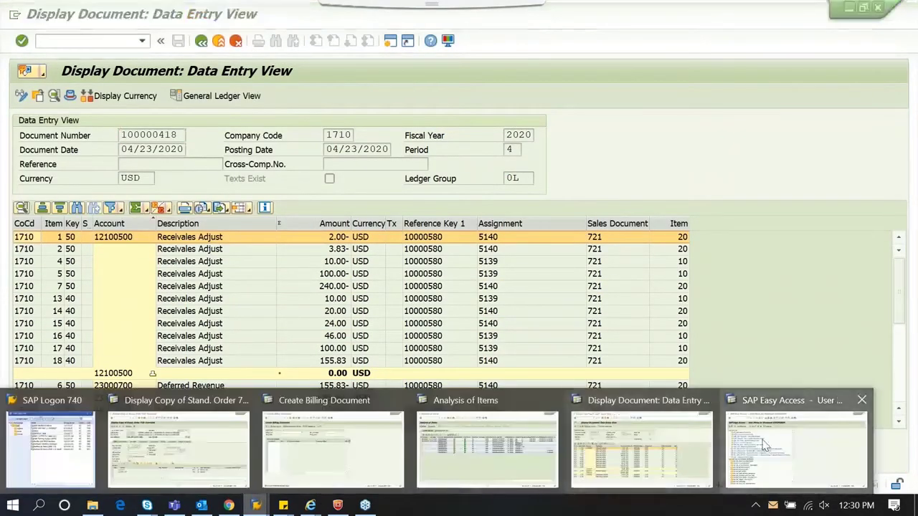
pyautogui.click(815, 451)
pyautogui.doubleClick(118, 296)
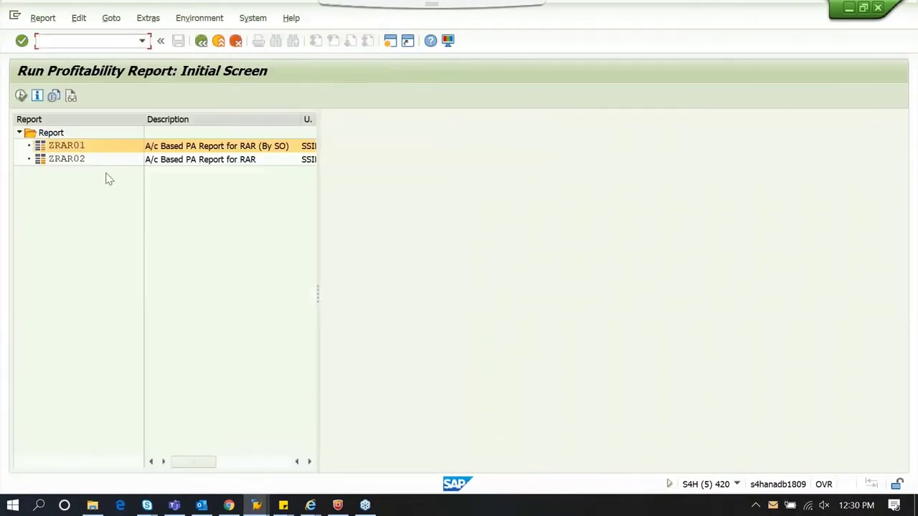
pyautogui.doubleClick(71, 147)
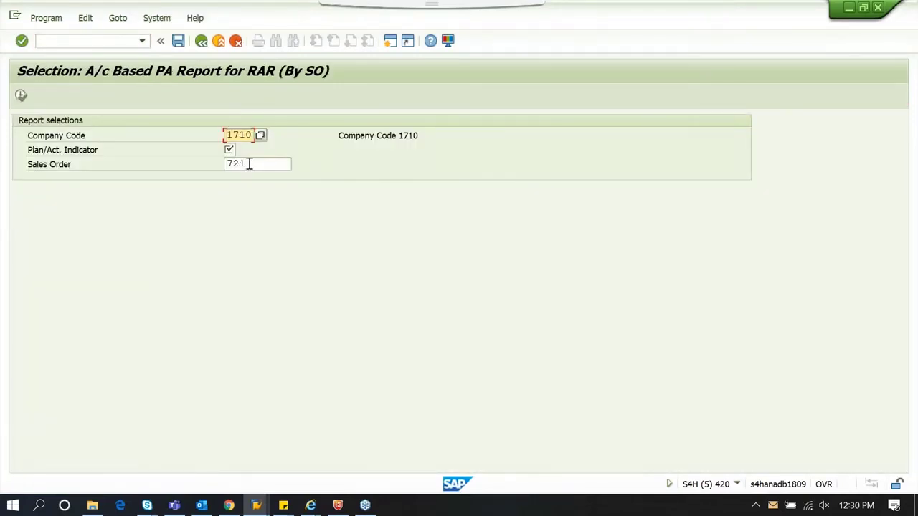
pyautogui.click(244, 163)
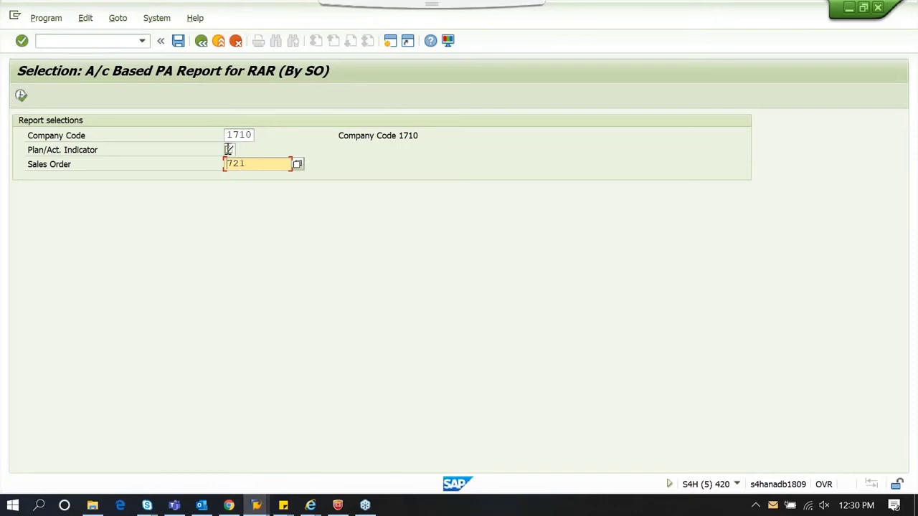
pyautogui.click(228, 150)
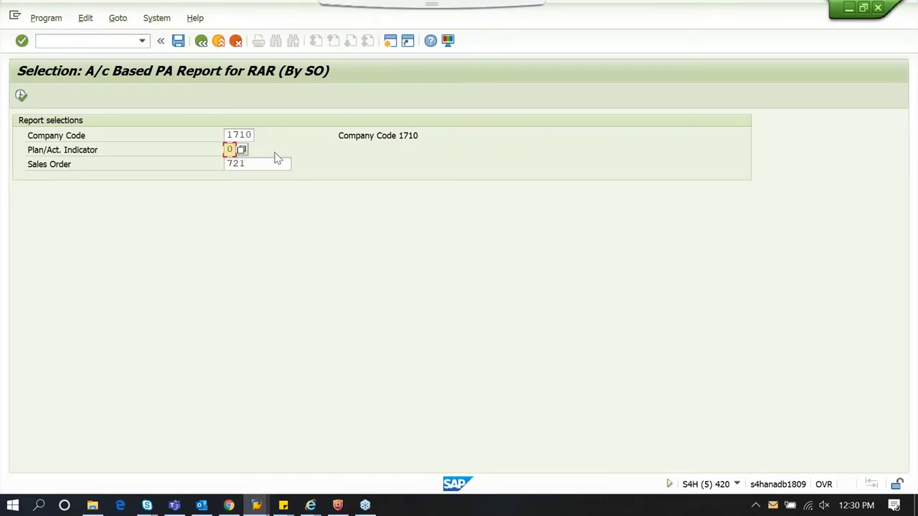
pyautogui.click(21, 96)
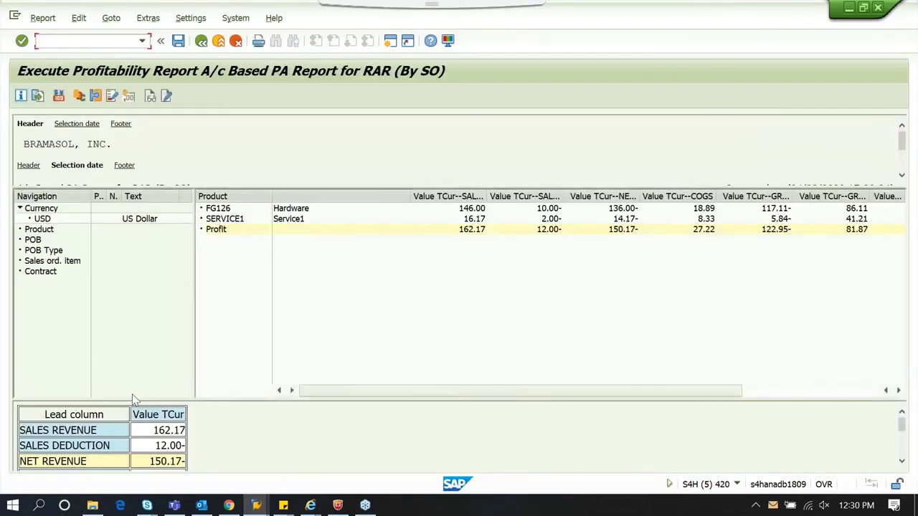
# Step: Break the profitability report down by Contract and review its key figures from sales revenue to operating margin
pyautogui.moveTo(135, 400); pyautogui.dragTo(131, 335)
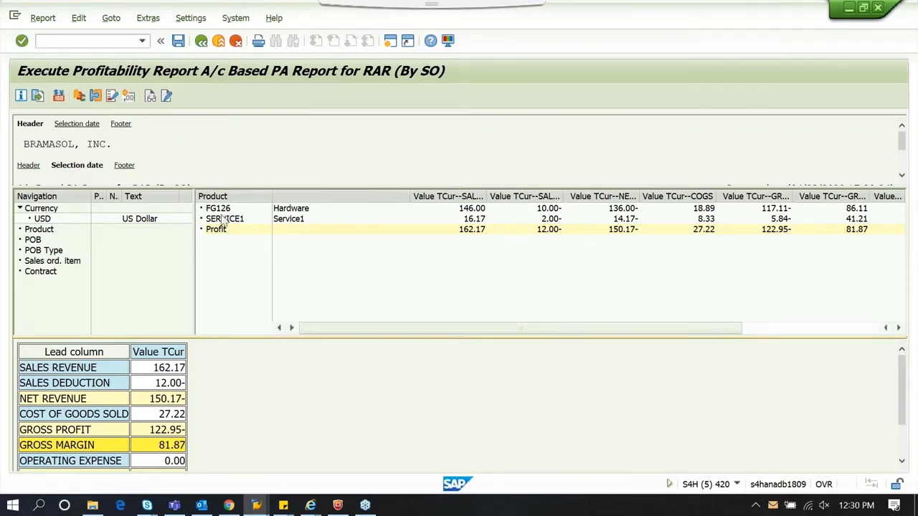
pyautogui.doubleClick(46, 275)
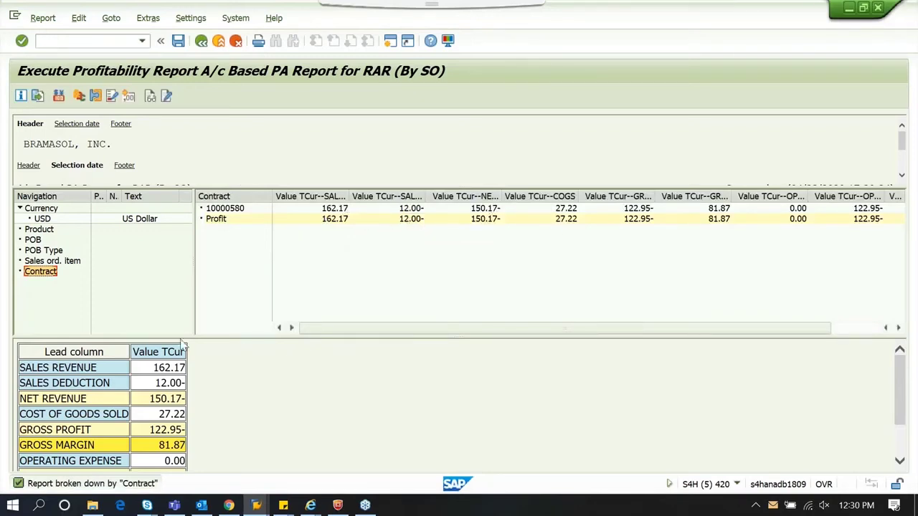
pyautogui.moveTo(239, 336); pyautogui.dragTo(240, 288)
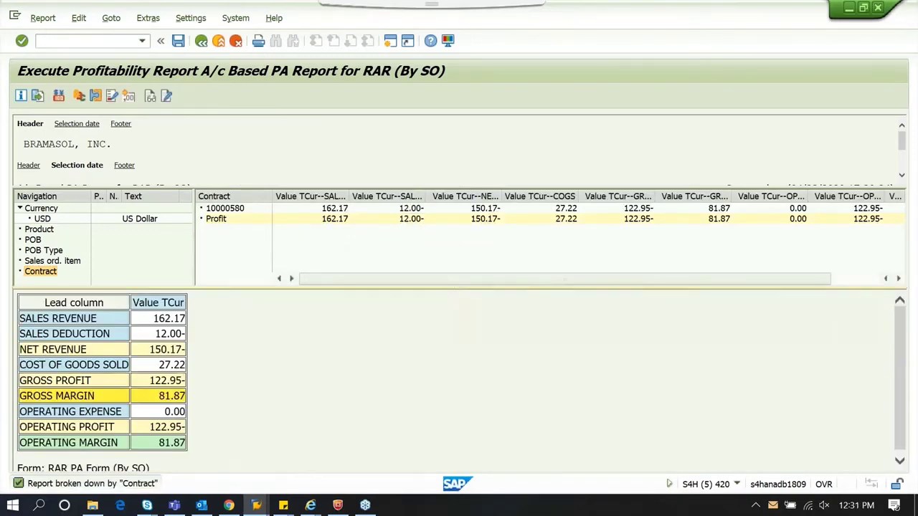
pyautogui.moveTo(155, 320); pyautogui.dragTo(192, 416)
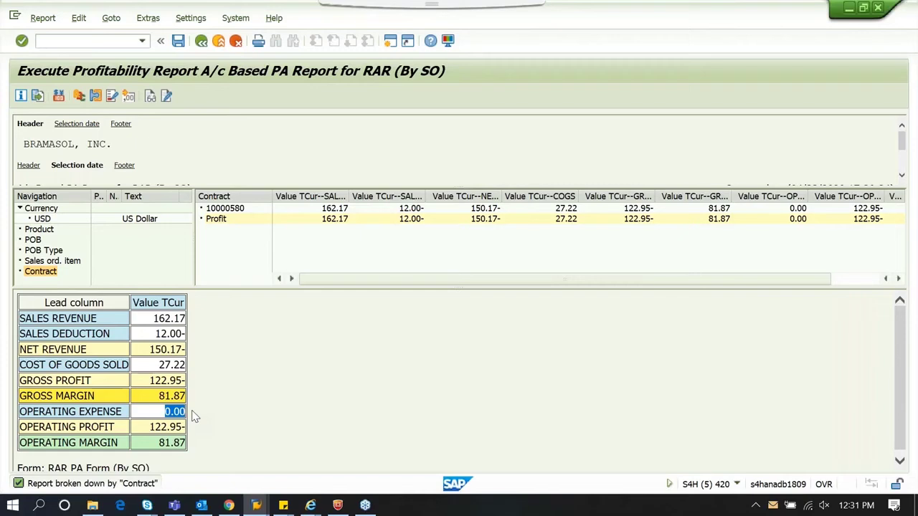
pyautogui.click(173, 422)
pyautogui.moveTo(151, 428); pyautogui.dragTo(185, 429)
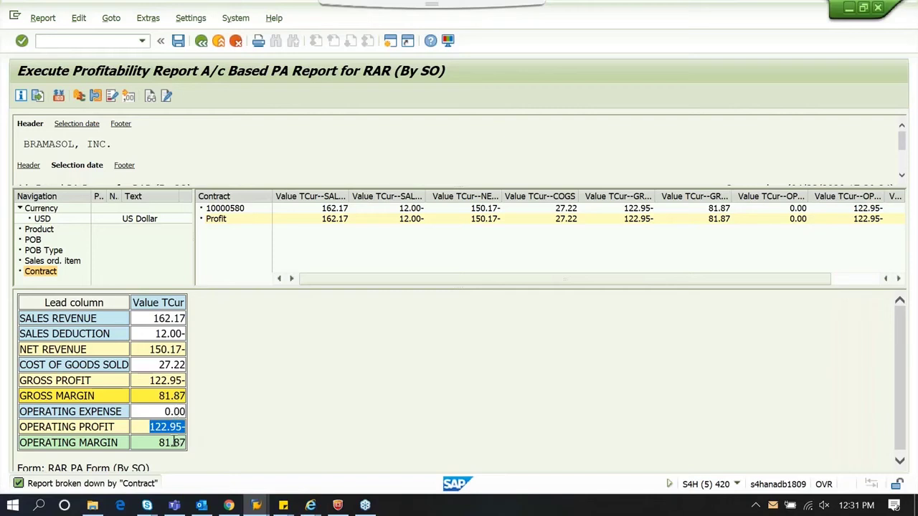
pyautogui.click(187, 412)
pyautogui.moveTo(243, 288); pyautogui.dragTo(242, 308)
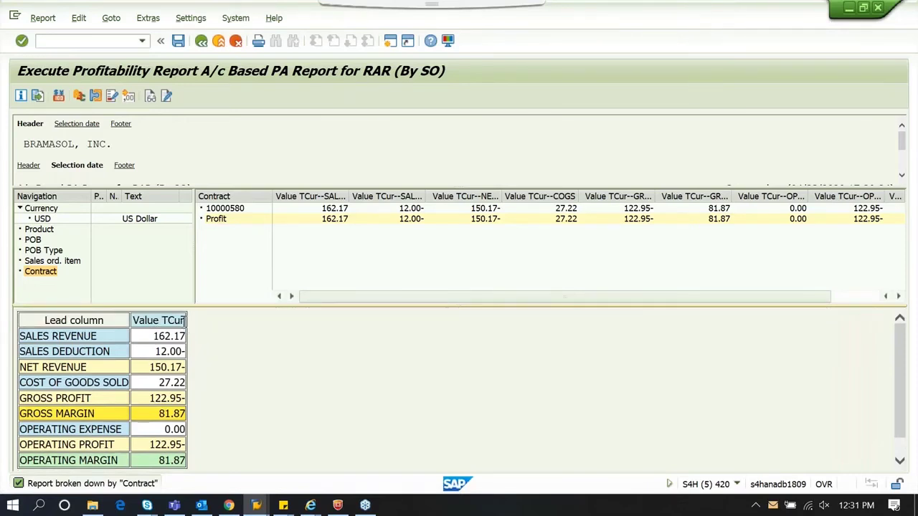
# Step: Break the report down by POB Type, drill into HARDWARE and check the net revenue of its performance obligation
pyautogui.doubleClick(45, 250)
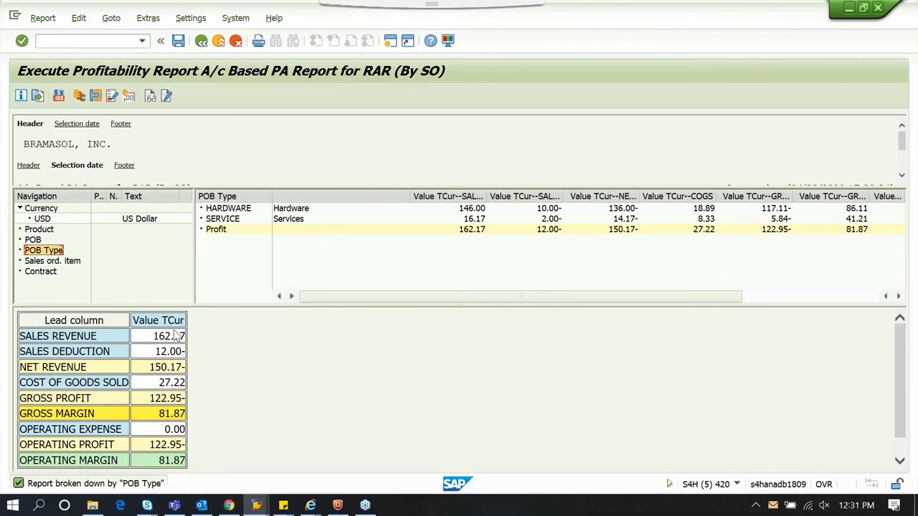
pyautogui.moveTo(227, 303); pyautogui.dragTo(229, 288)
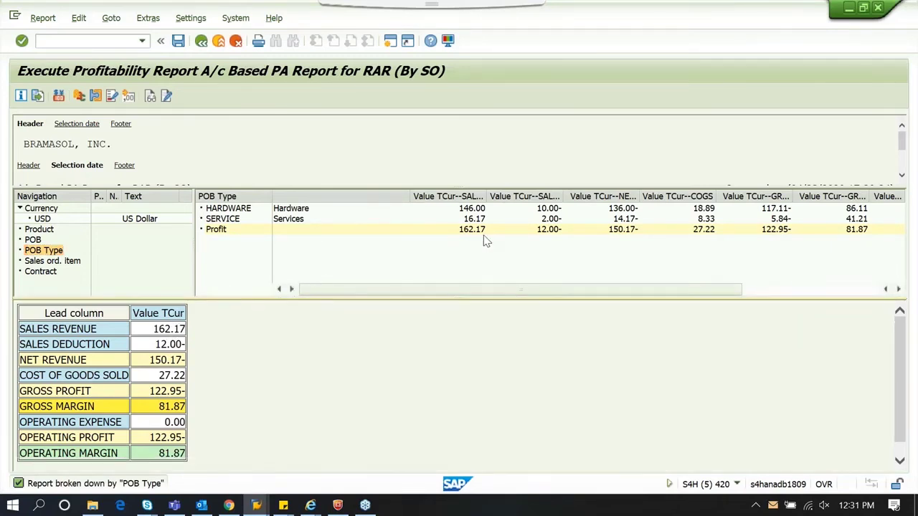
pyautogui.doubleClick(236, 209)
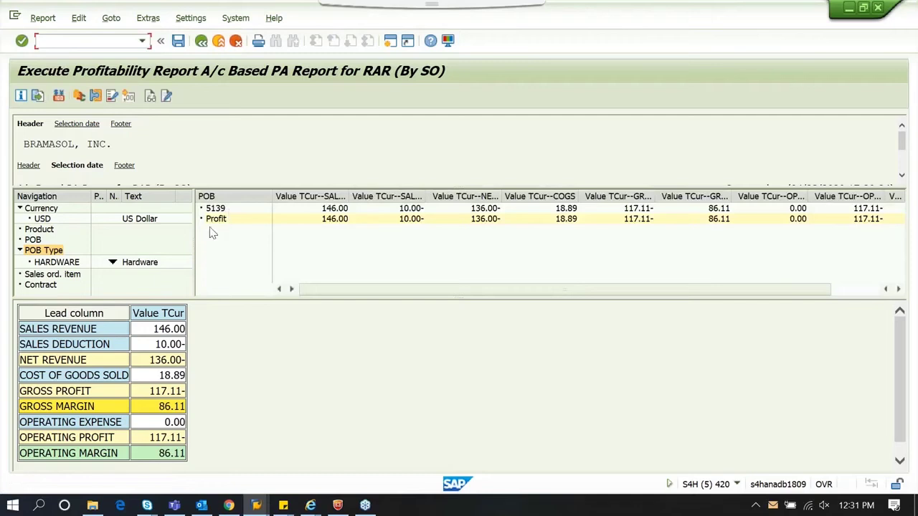
pyautogui.click(216, 210)
pyautogui.moveTo(151, 359); pyautogui.dragTo(182, 361)
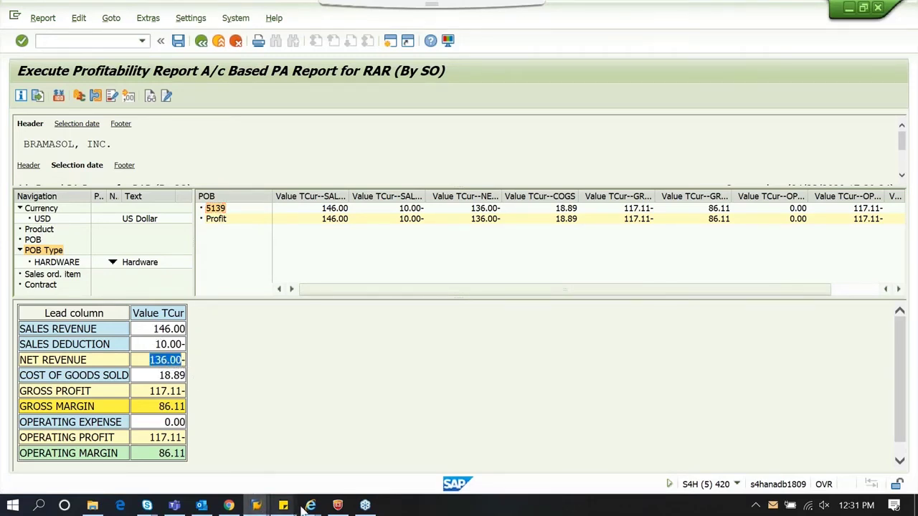
# Step: Refresh the revenue contract in the browser, compare its hardware recognized amount with the report's net revenue, and check the report's gross profit
pyautogui.moveTo(310, 507)
pyautogui.click(621, 449)
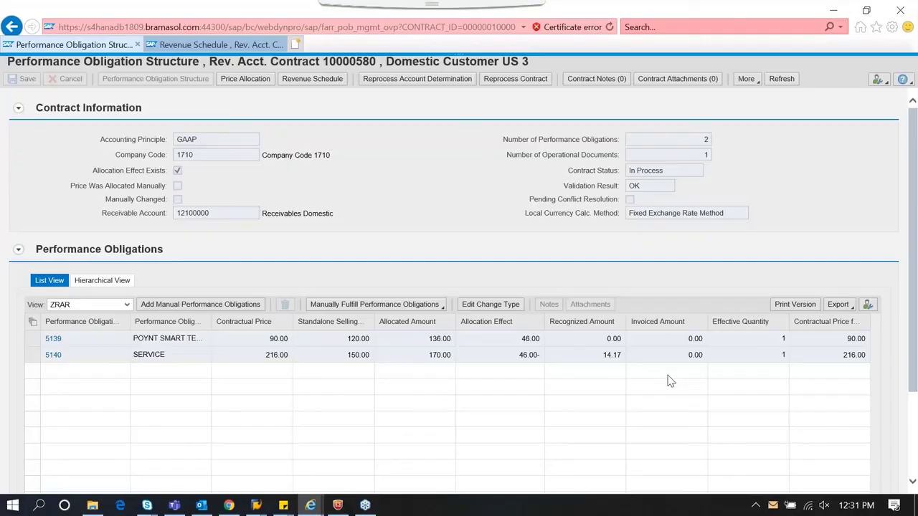
pyautogui.click(778, 86)
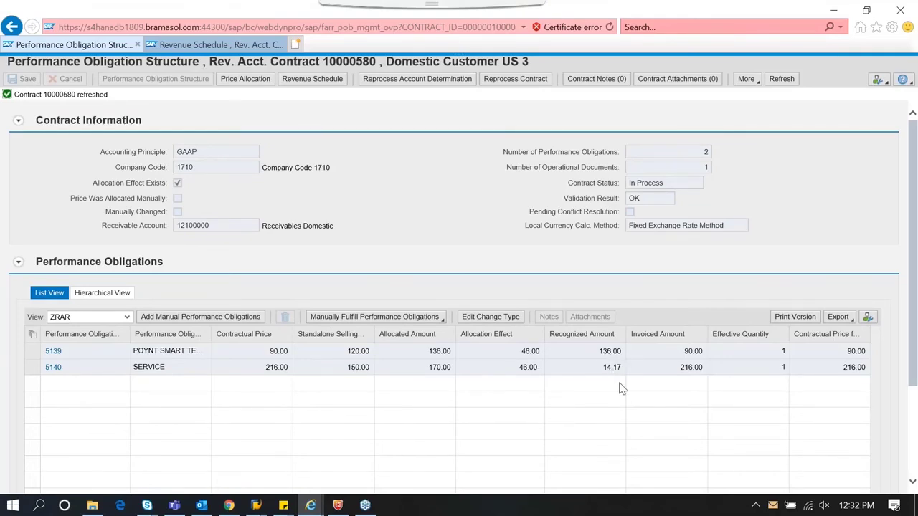
pyautogui.hotkey('alt', 'Tab')
pyautogui.doubleClick(154, 361)
pyautogui.click(184, 382)
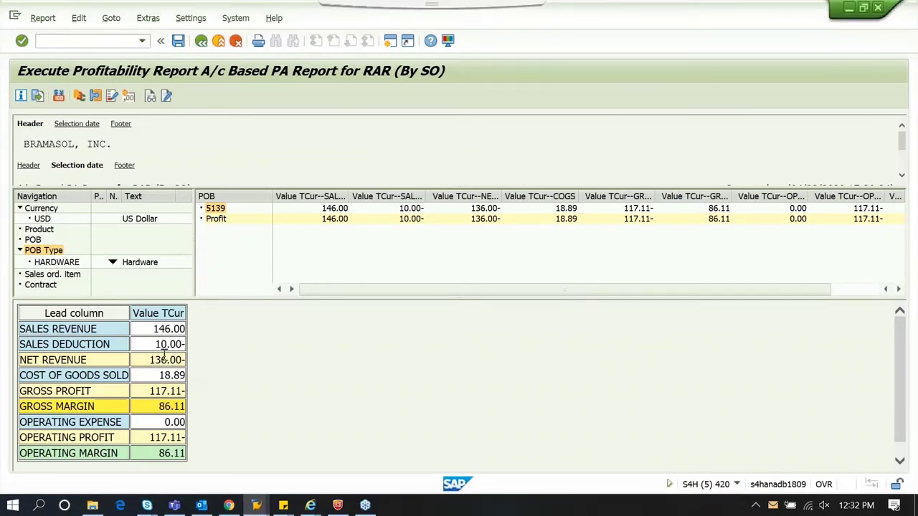
pyautogui.moveTo(154, 377); pyautogui.dragTo(179, 391)
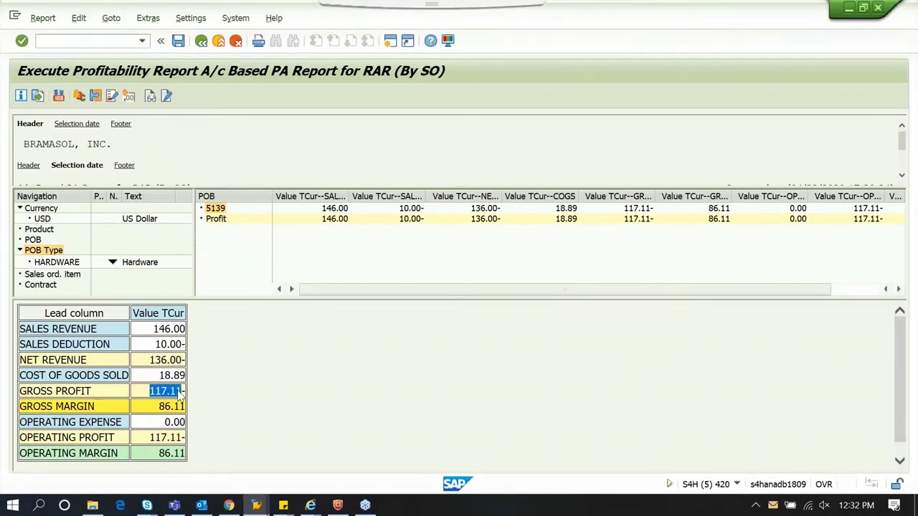
pyautogui.click(179, 391)
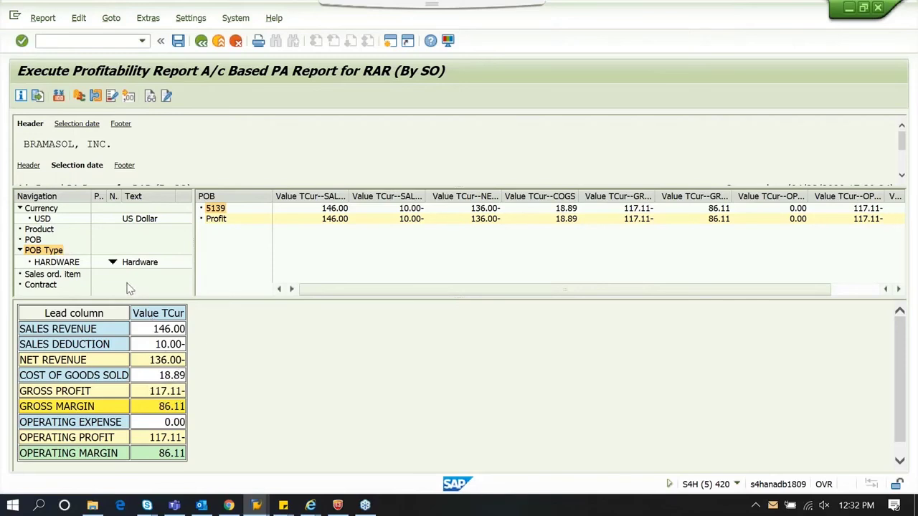
# Step: Break the report down by POB and drill into performance obligation 5139 to review its sales order item and margins
pyautogui.click(61, 264)
pyautogui.rightClick(63, 266)
pyautogui.click(54, 258)
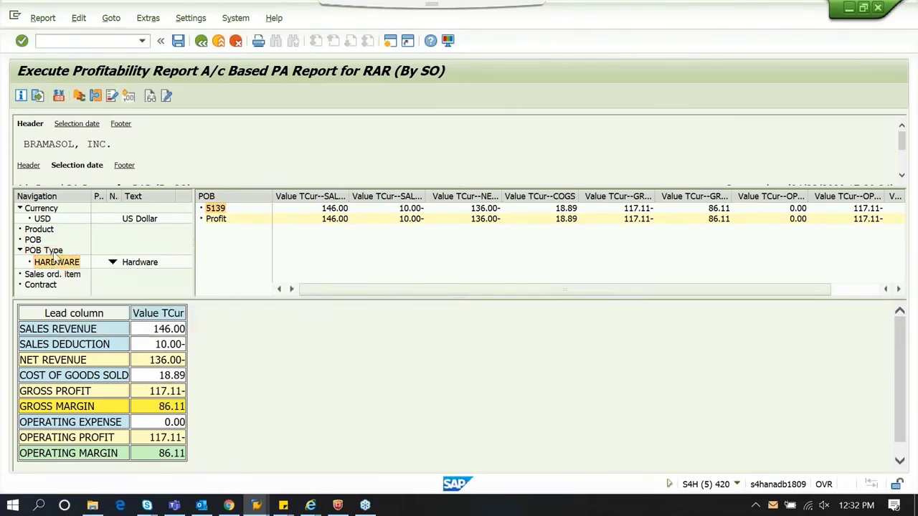
pyautogui.click(33, 240)
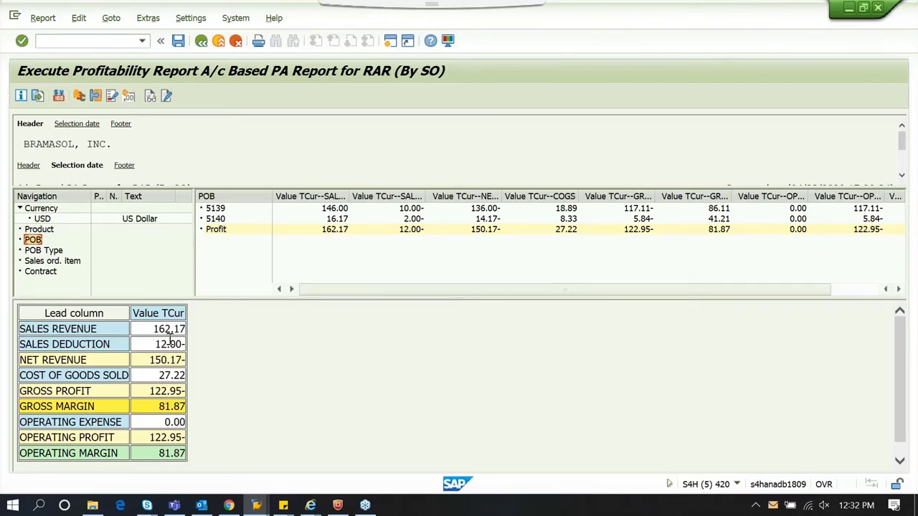
pyautogui.doubleClick(219, 209)
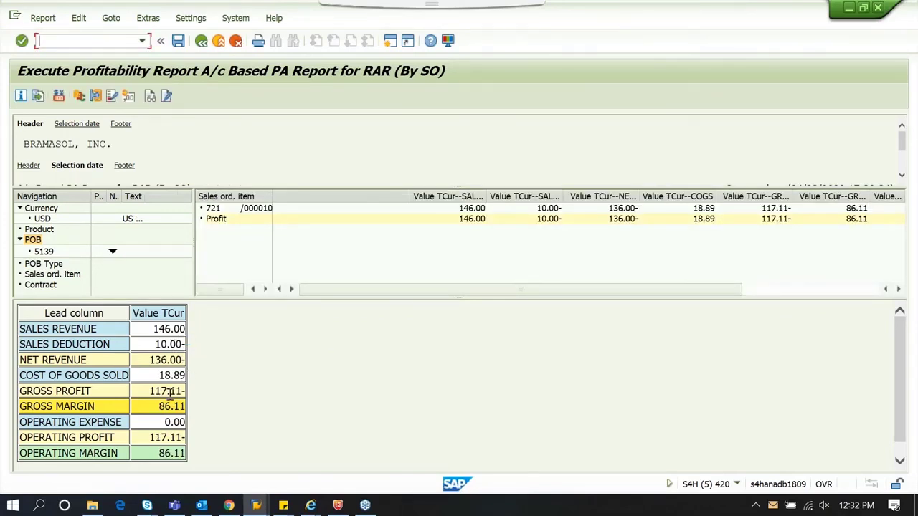
# Step: Exit the sales order report and run ZRAR02, A/c Based PA Report for RAR, for company code 1710 with the plan/actual indicator filled in
pyautogui.click(201, 41)
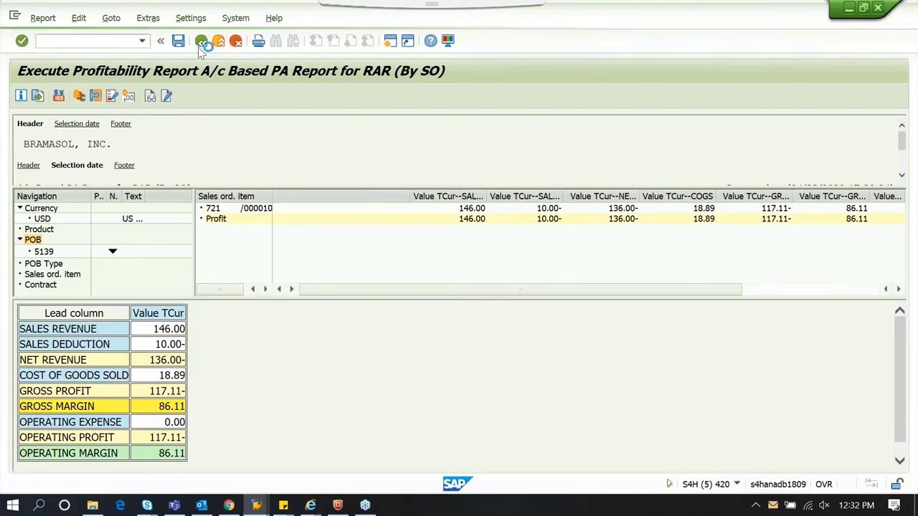
pyautogui.click(242, 260)
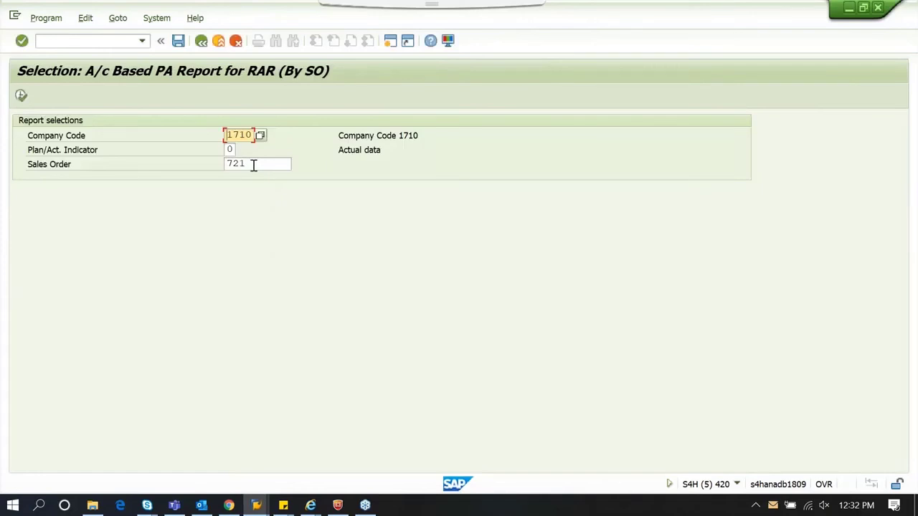
pyautogui.click(201, 41)
pyautogui.doubleClick(72, 162)
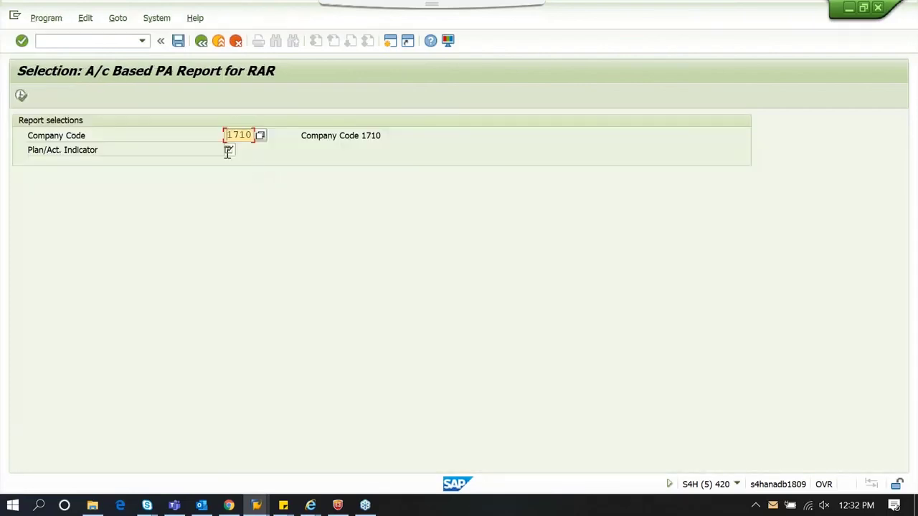
pyautogui.click(229, 150)
pyautogui.press('F8')
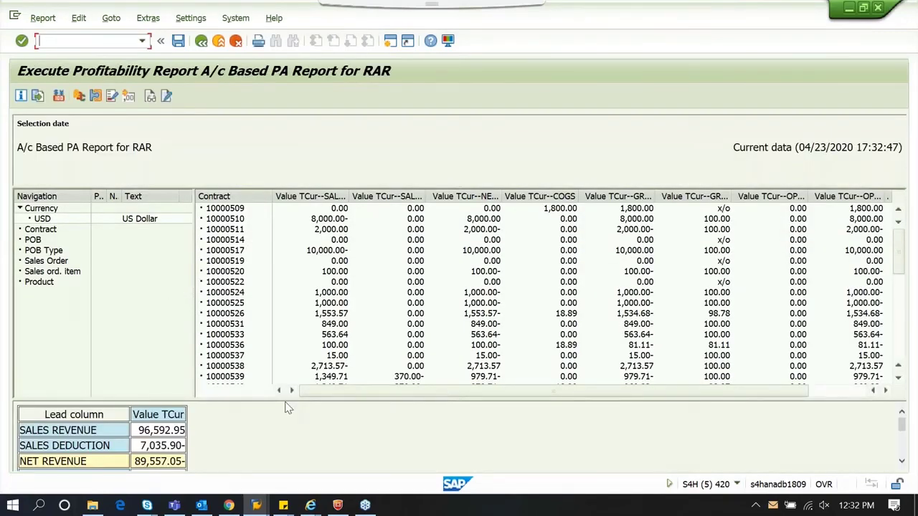
# Step: Break the company-wide report down by POB Type and drill into HARDWARE
pyautogui.moveTo(284, 398); pyautogui.dragTo(286, 331)
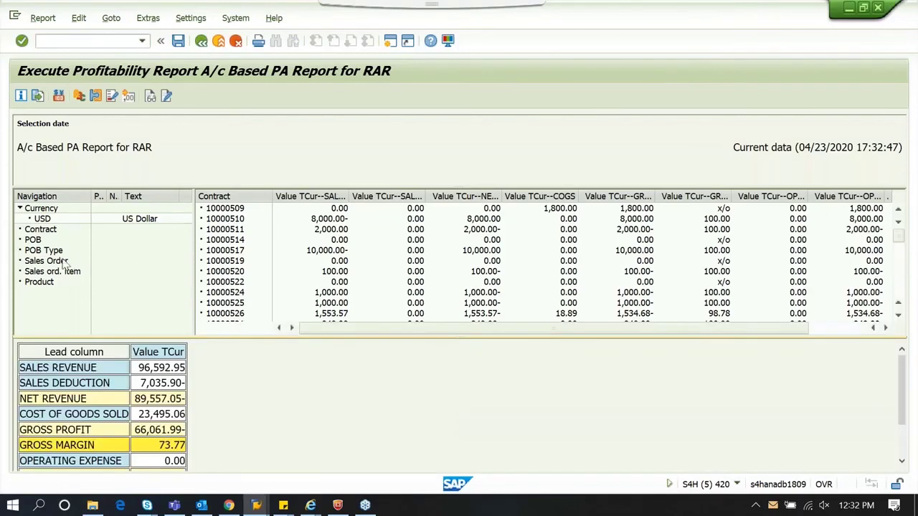
pyautogui.doubleClick(55, 251)
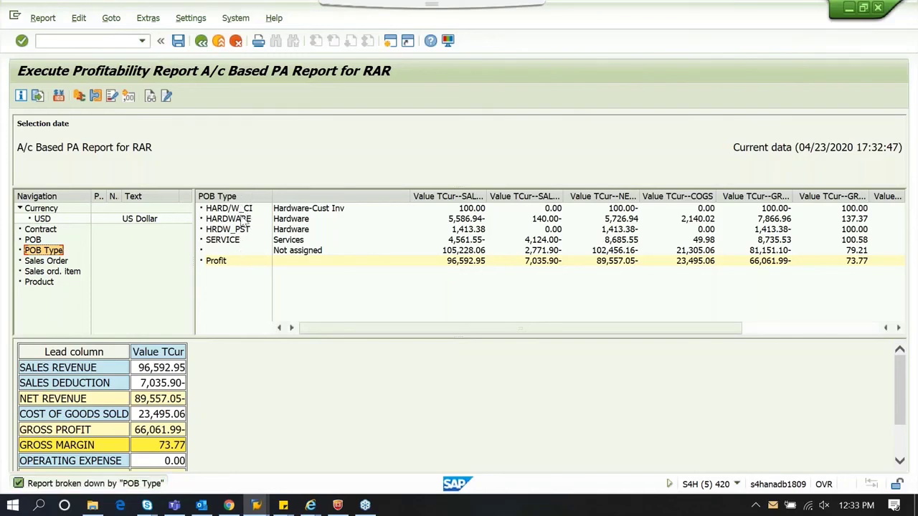
pyautogui.doubleClick(230, 220)
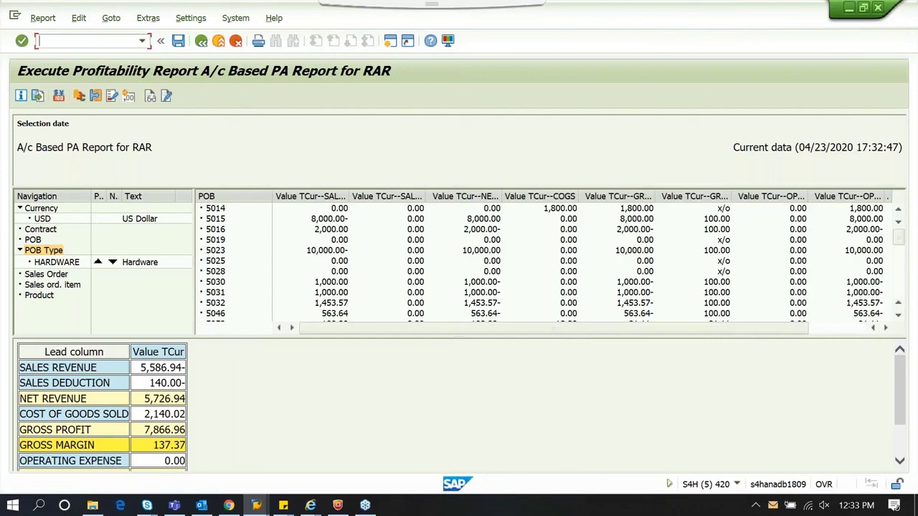
# Step: Review the HARDWARE performance obligations down to the profit total, and examine their key figures from sales revenue to operating margin
pyautogui.moveTo(230, 334); pyautogui.dragTo(213, 322)
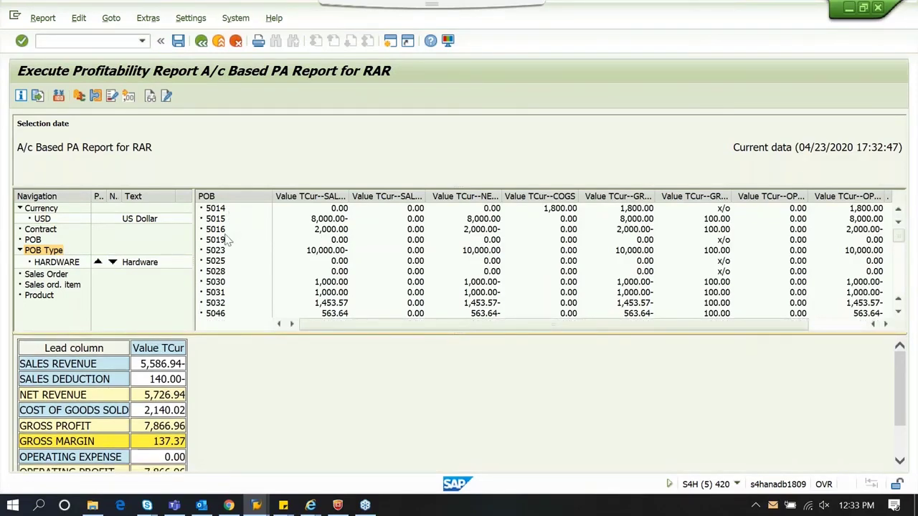
pyautogui.scroll(-12, 242, 261)
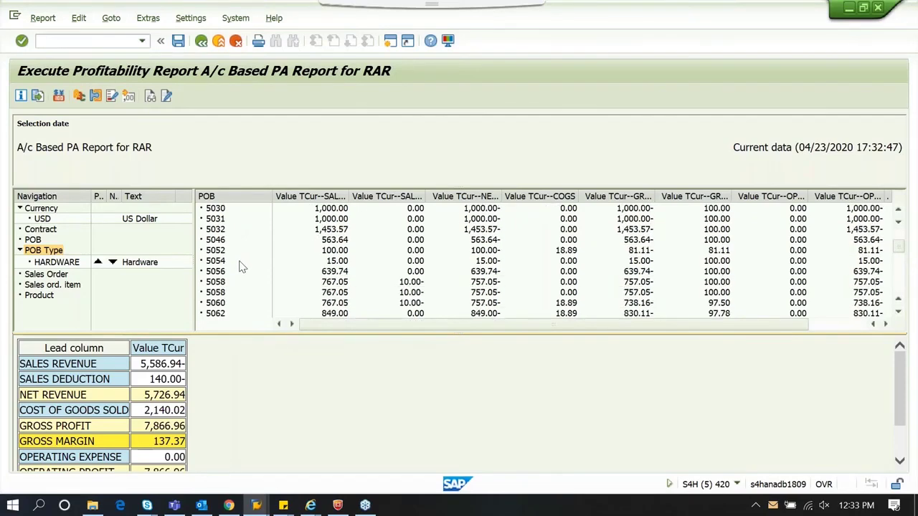
pyautogui.scroll(-2, 242, 271)
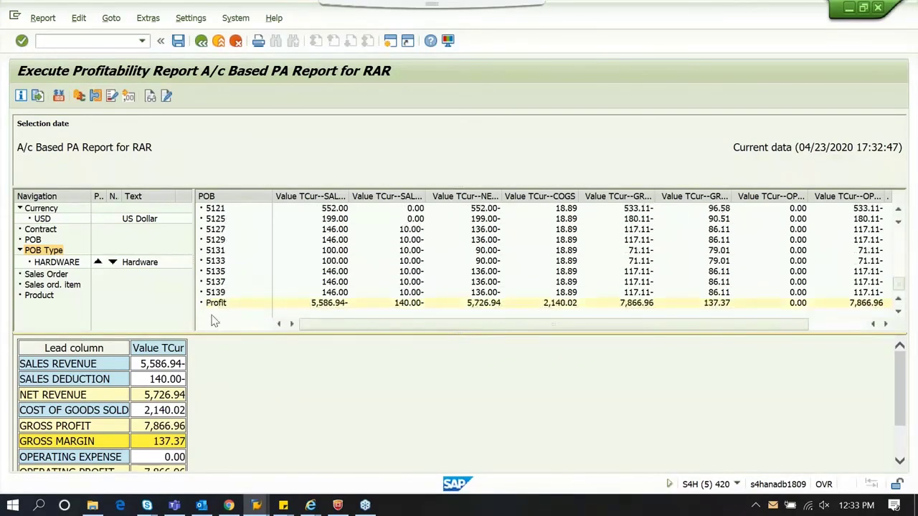
pyautogui.moveTo(214, 334); pyautogui.dragTo(229, 272)
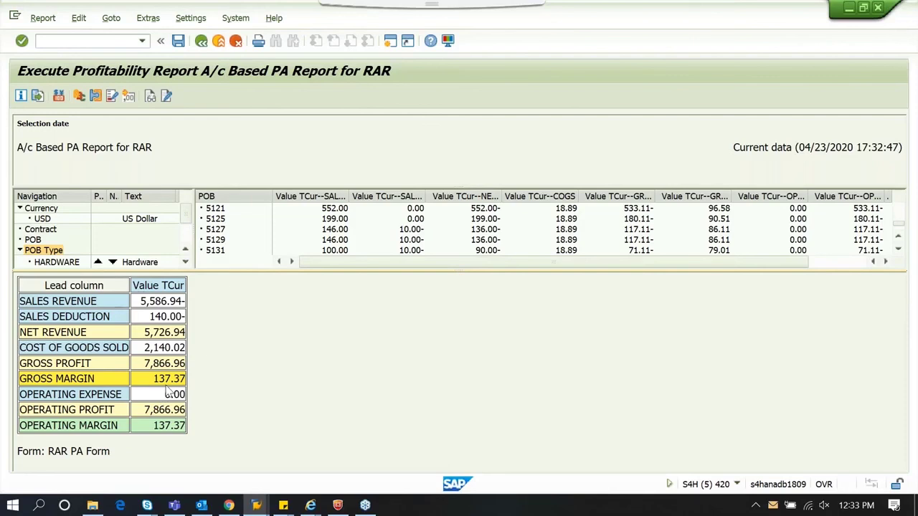
pyautogui.moveTo(250, 275); pyautogui.dragTo(252, 304)
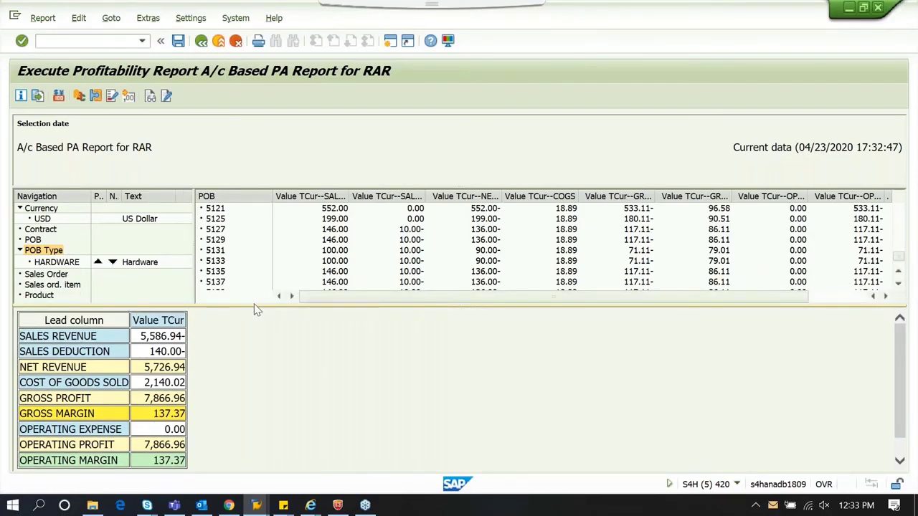
pyautogui.moveTo(255, 306); pyautogui.dragTo(256, 322)
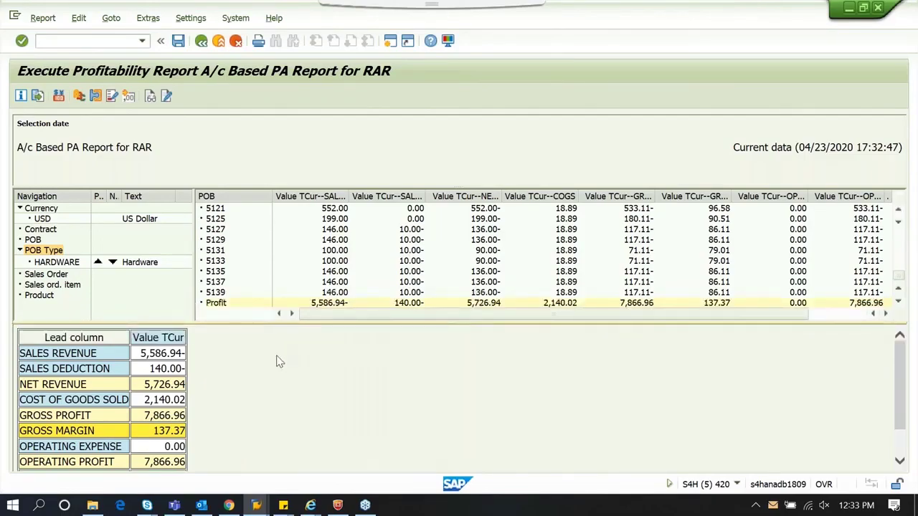